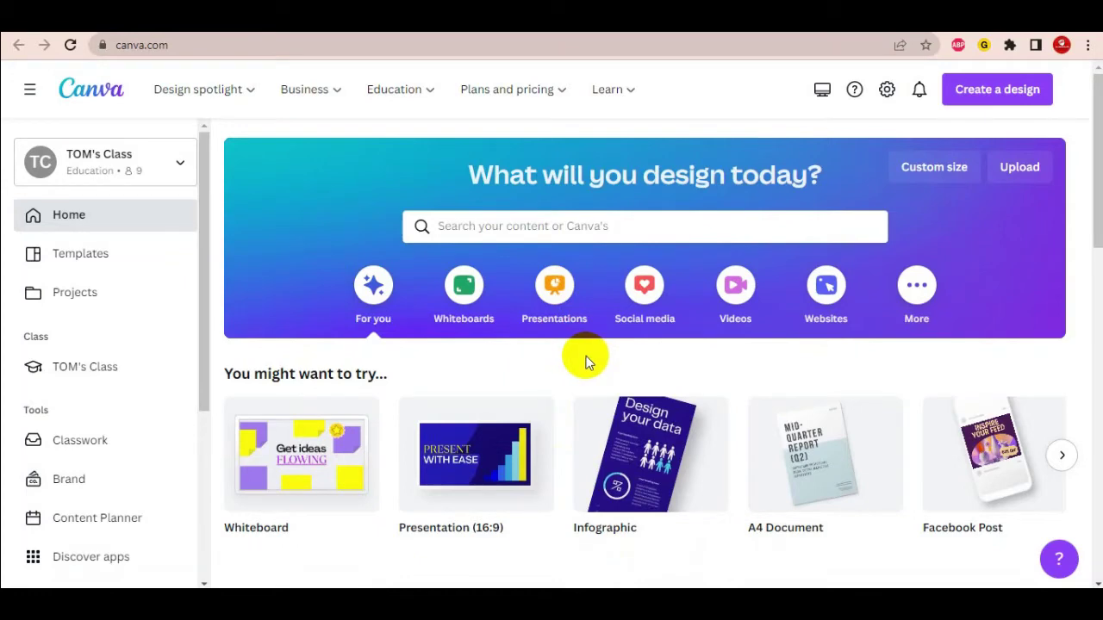
pyautogui.click(583, 407)
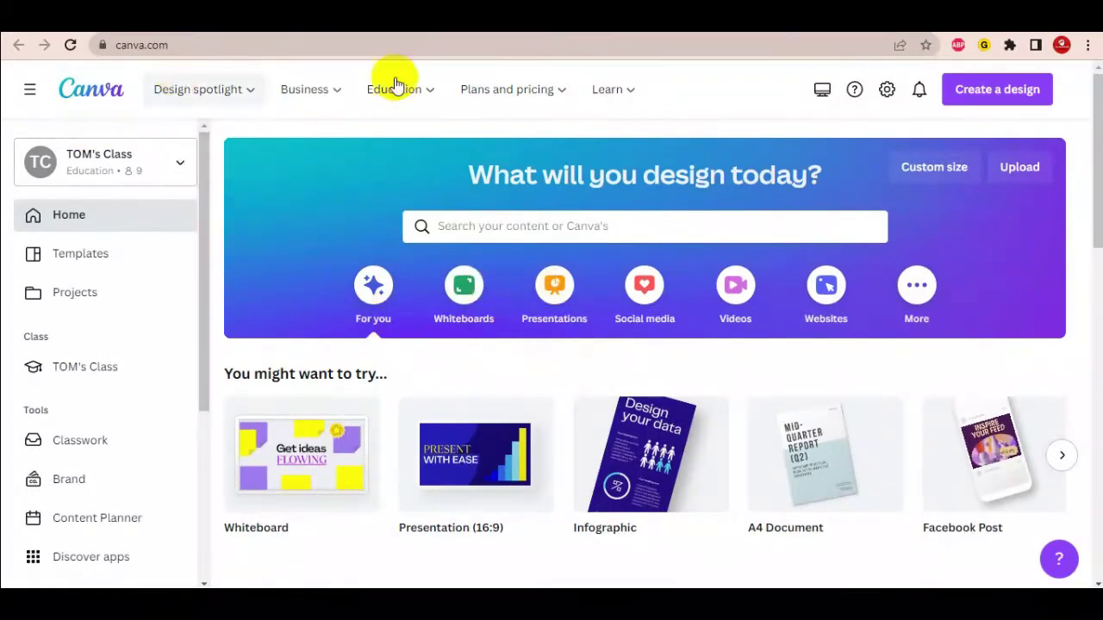
pyautogui.click(506, 88)
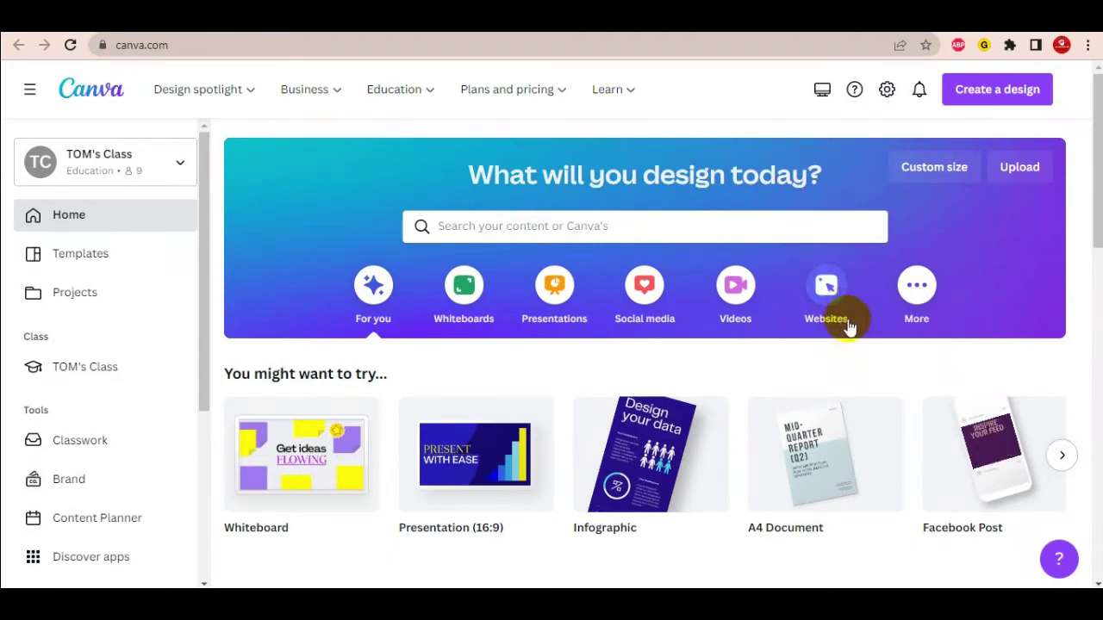
# Search the design types for "youtube" and create a new YouTube Thumbnail design.
pyautogui.click(1002, 98)
pyautogui.write('youtube')
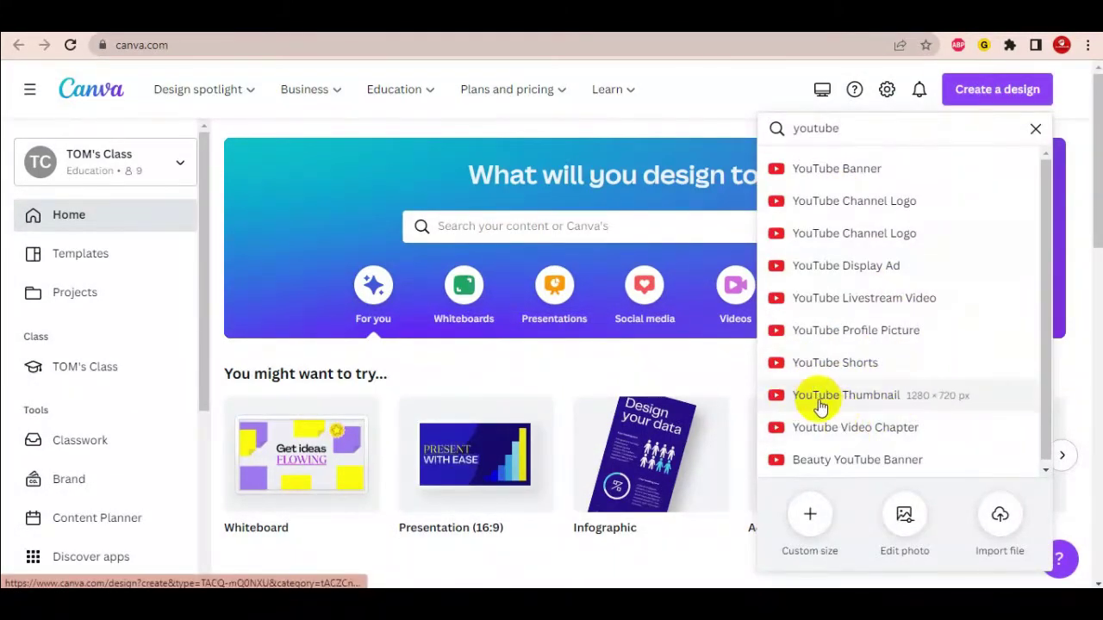
pyautogui.moveTo(860, 133); pyautogui.dragTo(741, 135)
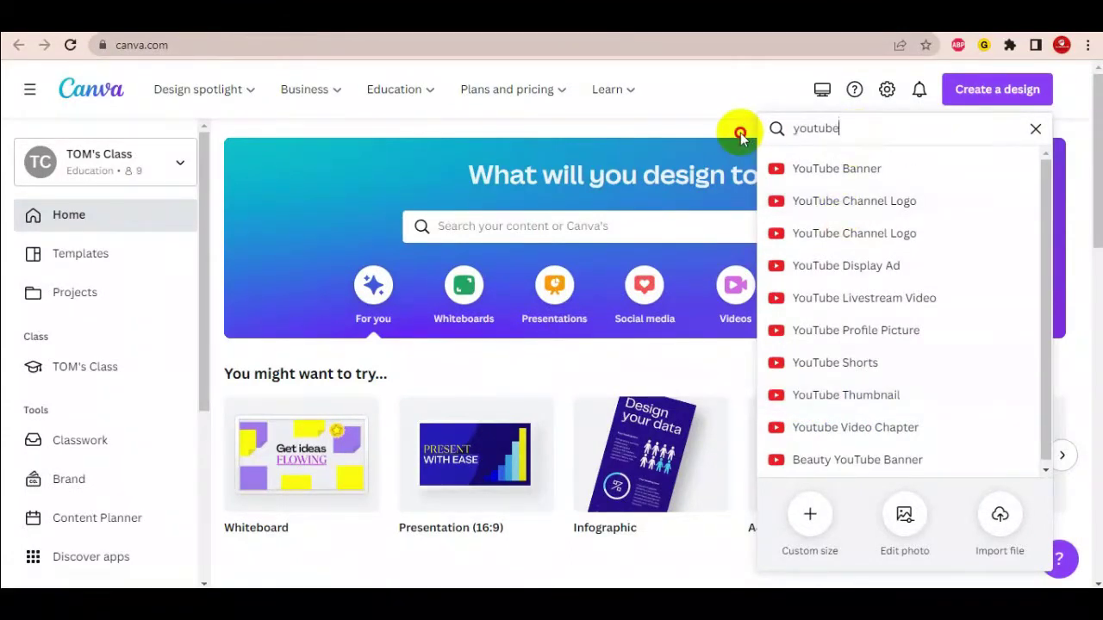
pyautogui.hotkey('ctrl', 'a')
pyautogui.write('yo')
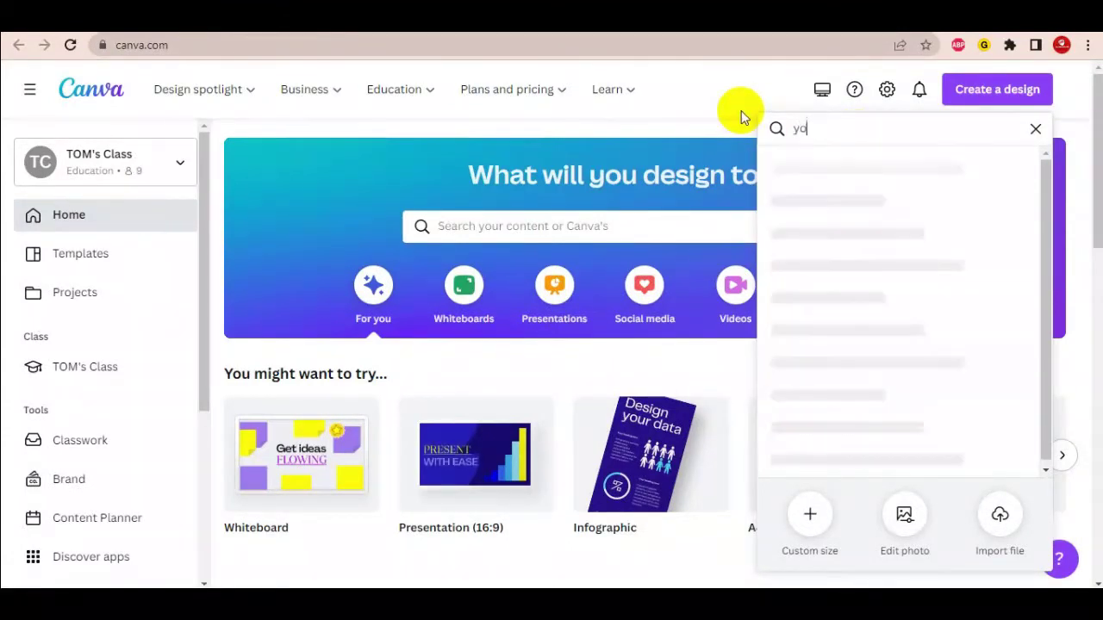
pyautogui.write('utube')
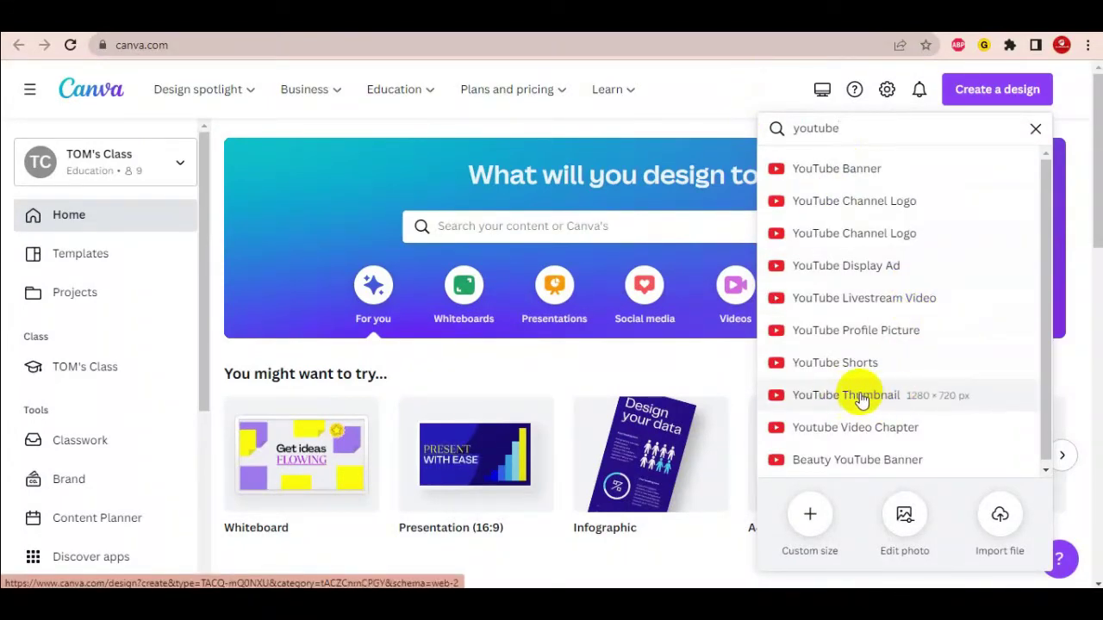
pyautogui.click(913, 404)
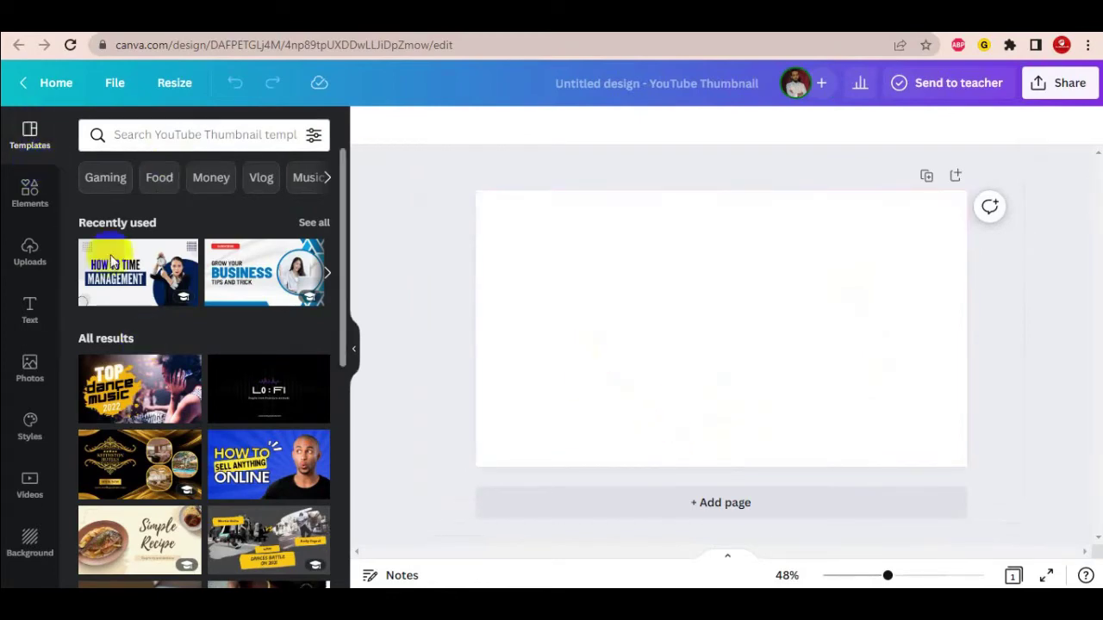
# Browse the YouTube thumbnail templates and apply the blue "How to Sell Anything Online" template to the blank page.
pyautogui.scroll(-1, 218, 331)
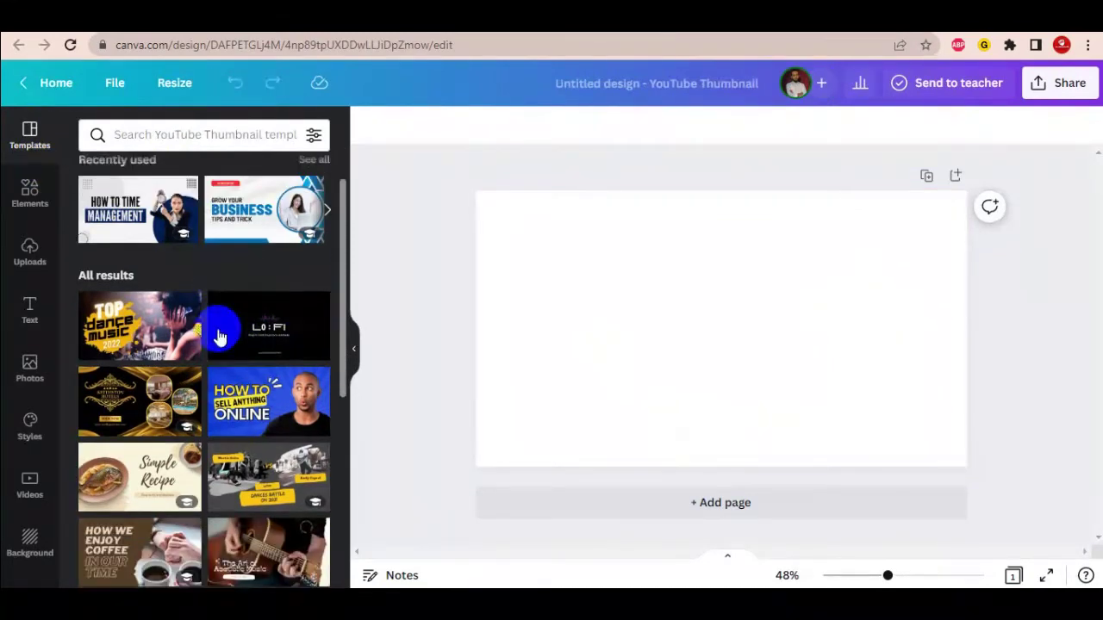
pyautogui.scroll(-6, 218, 336)
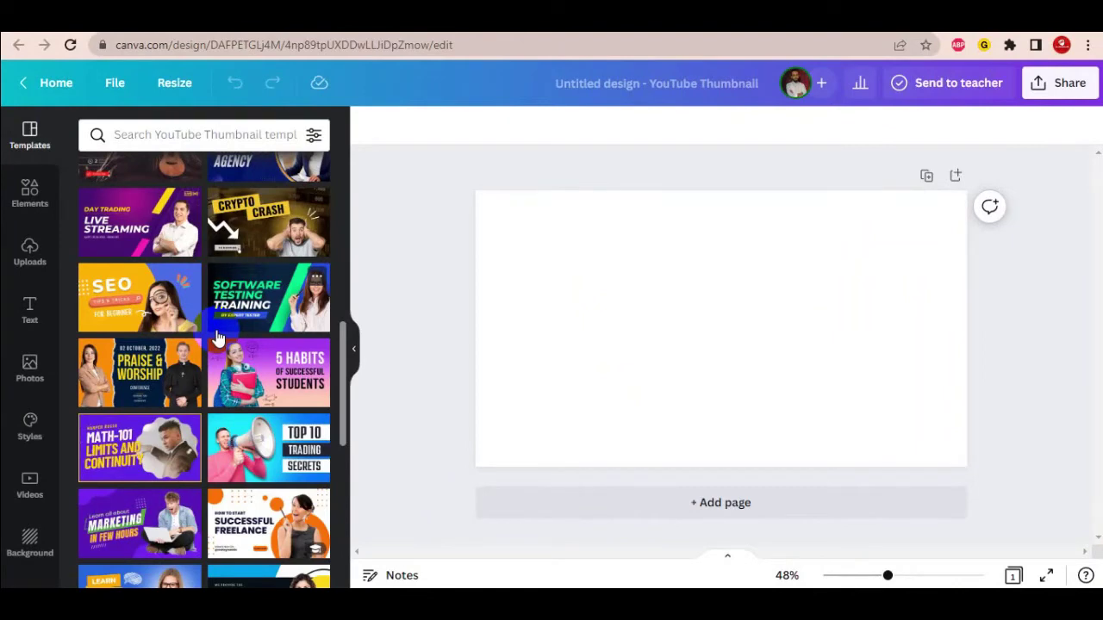
pyautogui.scroll(-5, 218, 337)
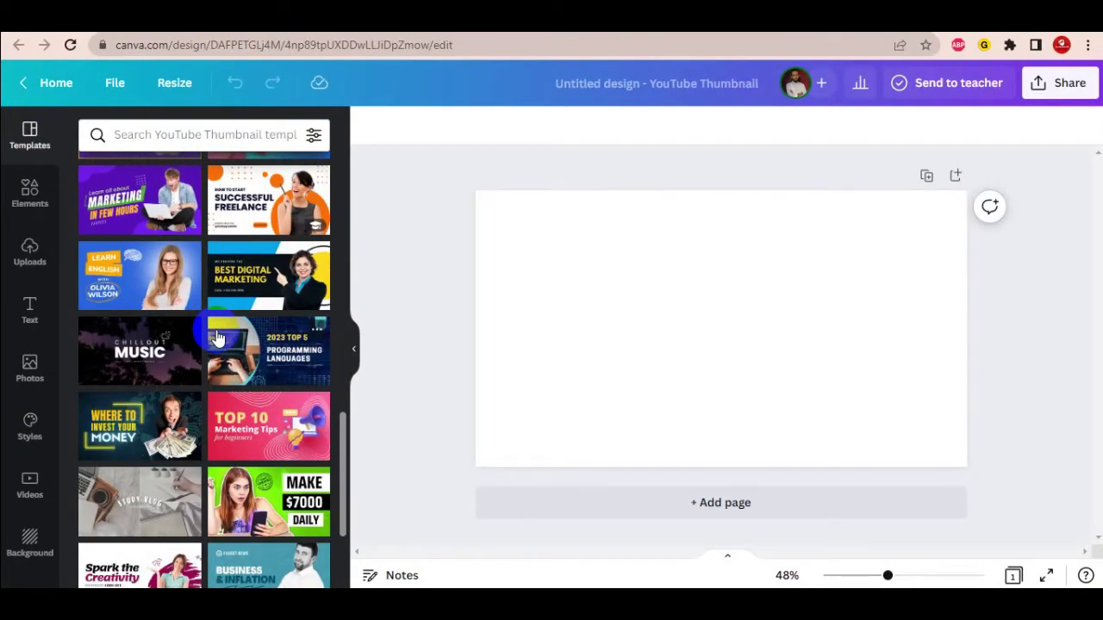
pyautogui.scroll(-5, 218, 338)
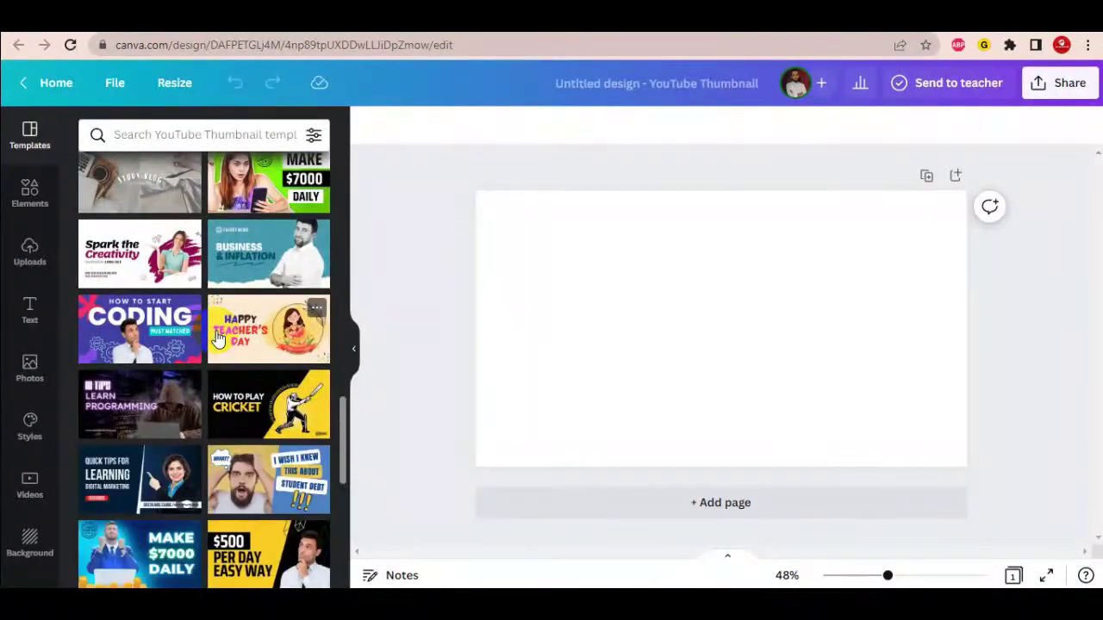
pyautogui.scroll(15, 217, 336)
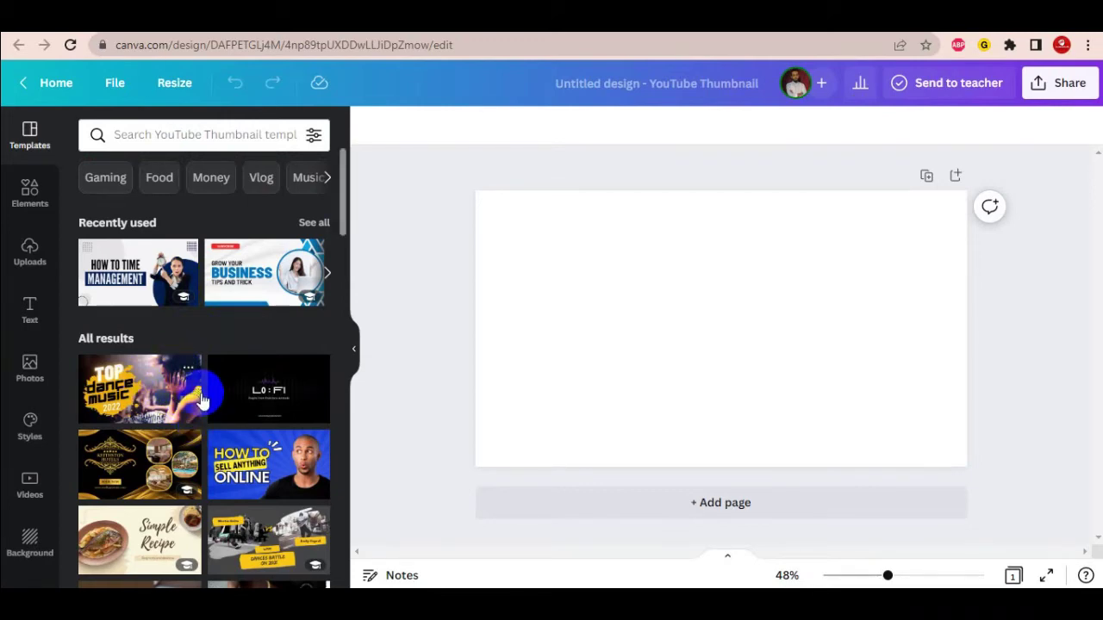
pyautogui.scroll(-3, 199, 398)
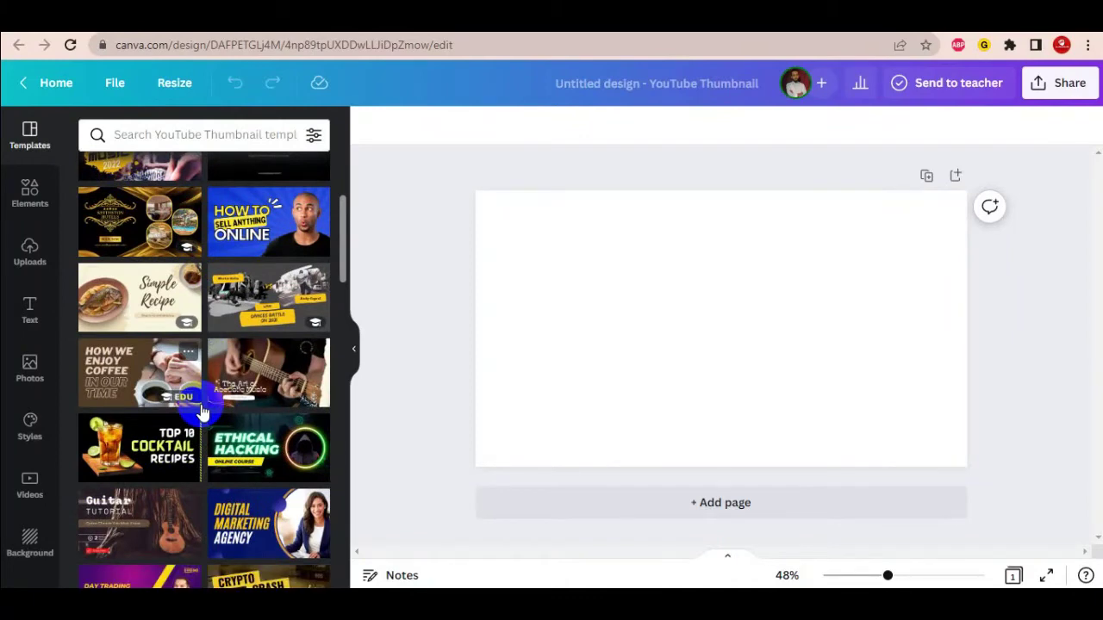
pyautogui.scroll(-1, 200, 411)
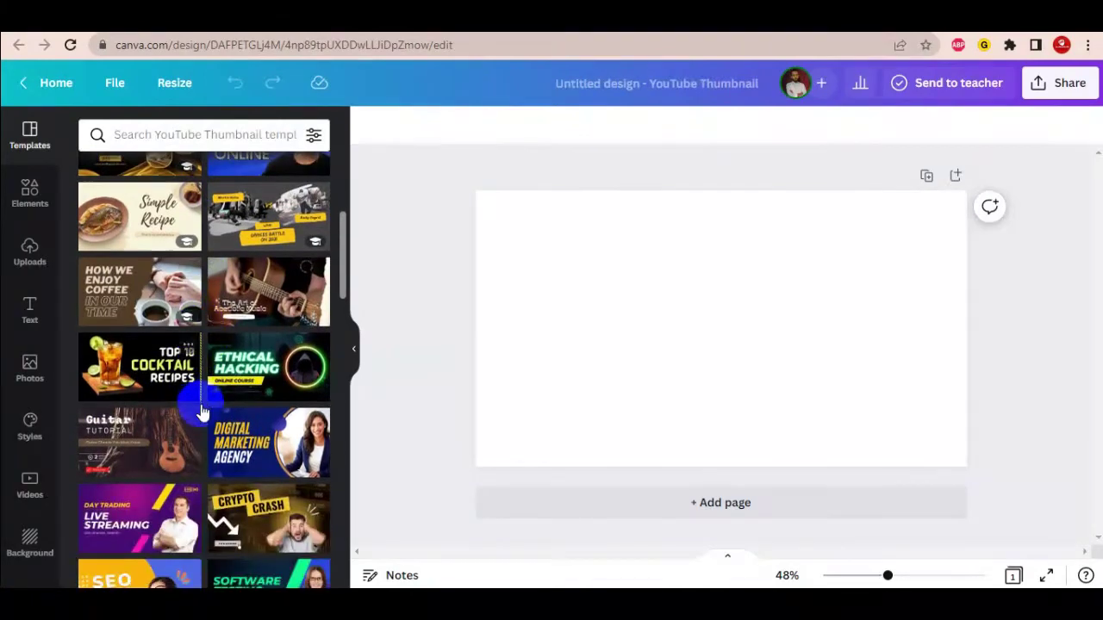
pyautogui.scroll(2, 200, 412)
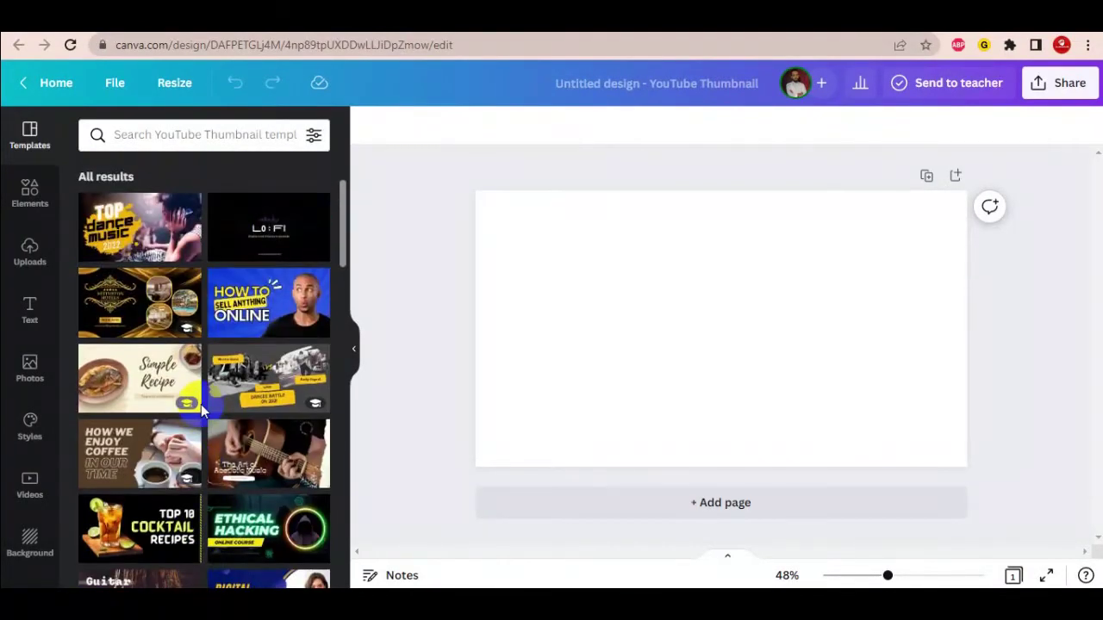
pyautogui.click(269, 302)
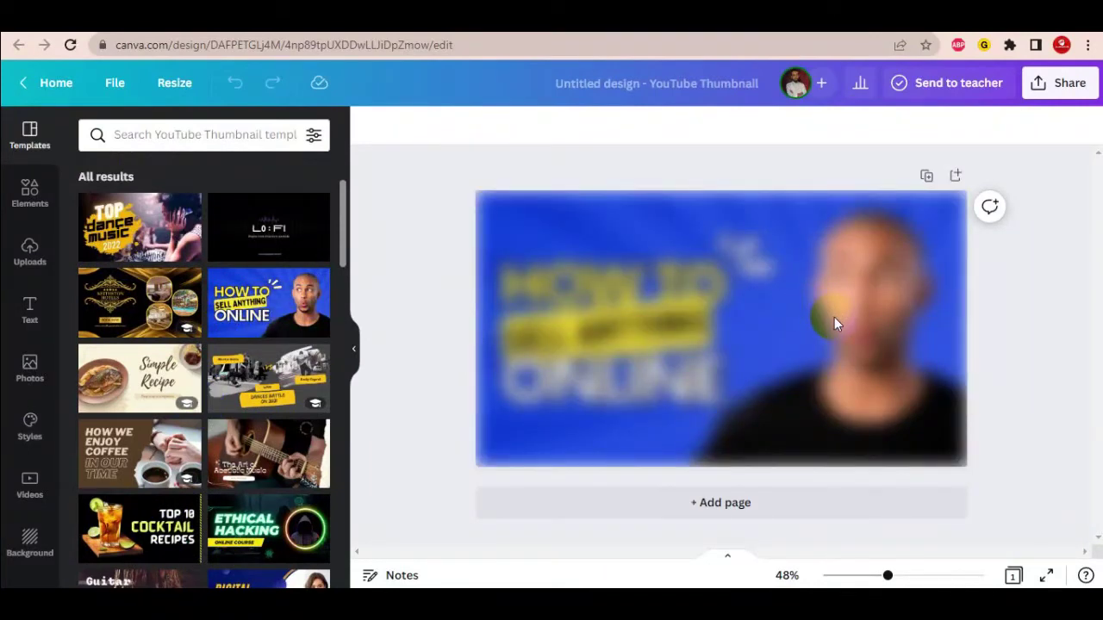
# Try several colours on the sunburst background and recolour it with the default bright red.
pyautogui.click(802, 343)
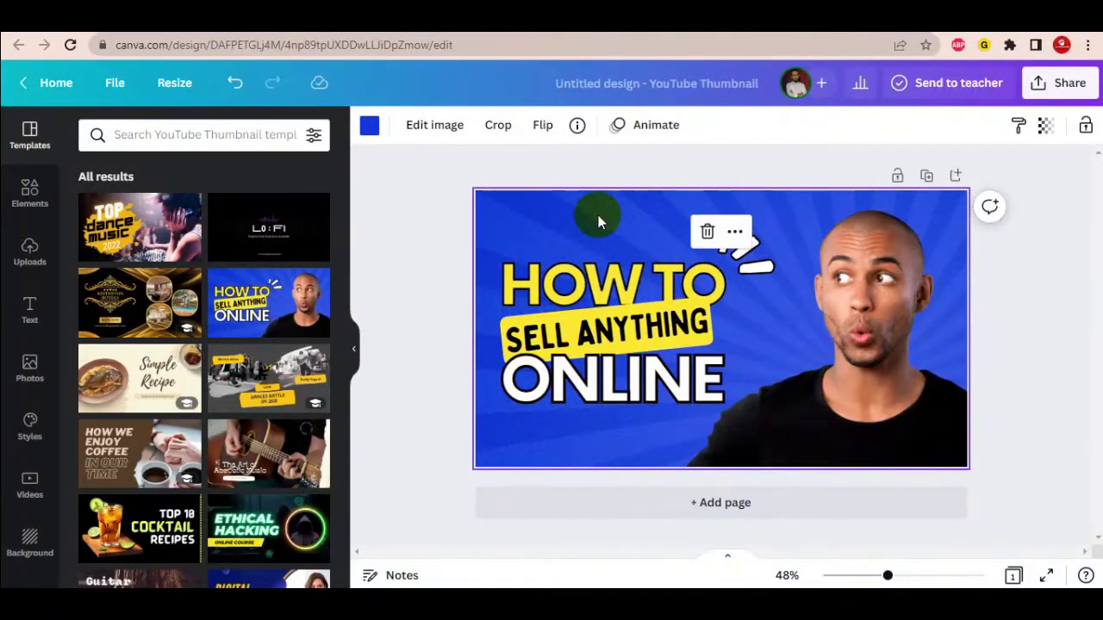
pyautogui.click(371, 128)
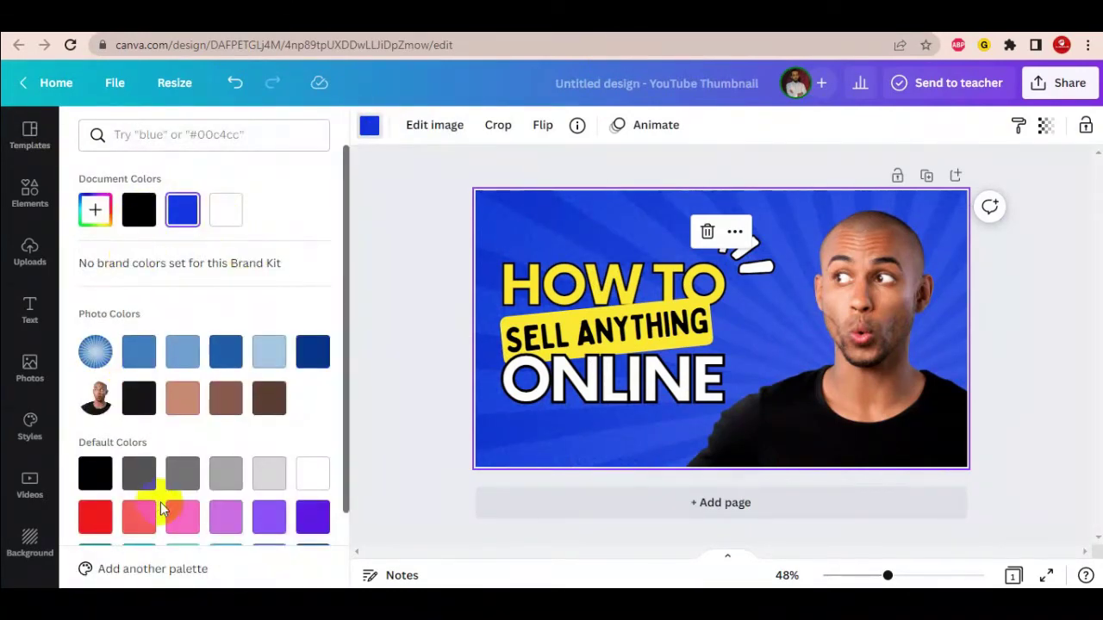
pyautogui.click(183, 398)
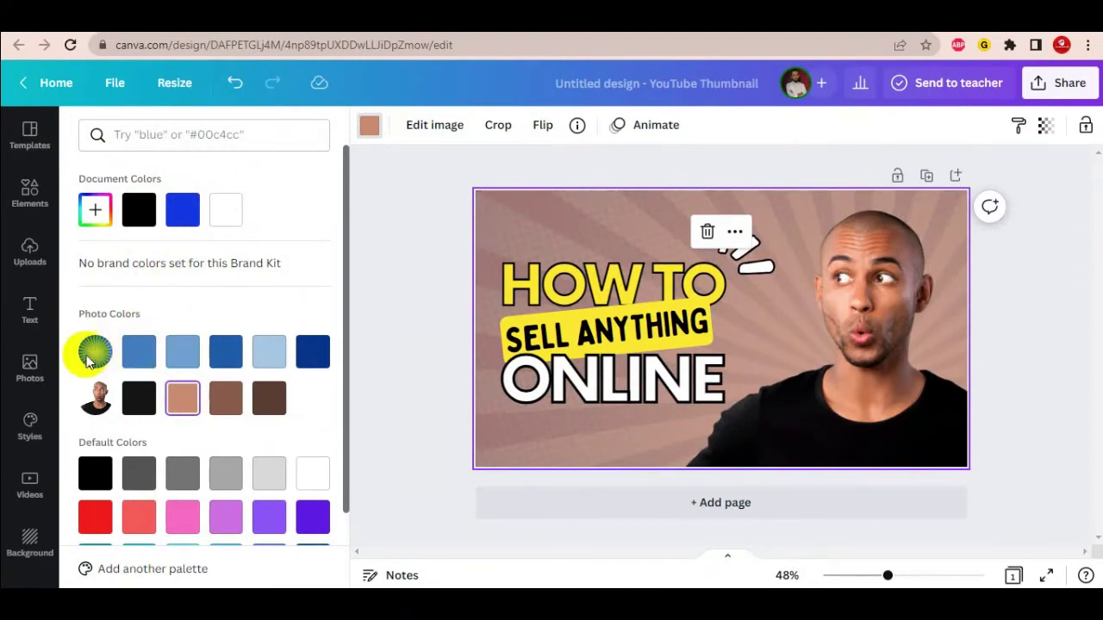
pyautogui.click(144, 351)
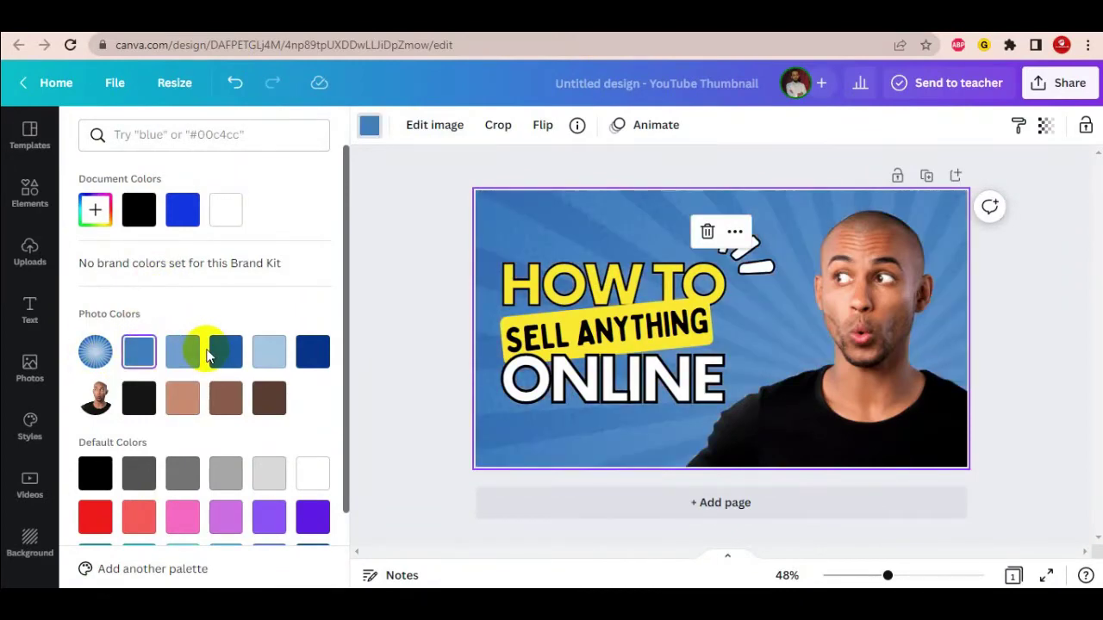
pyautogui.click(313, 355)
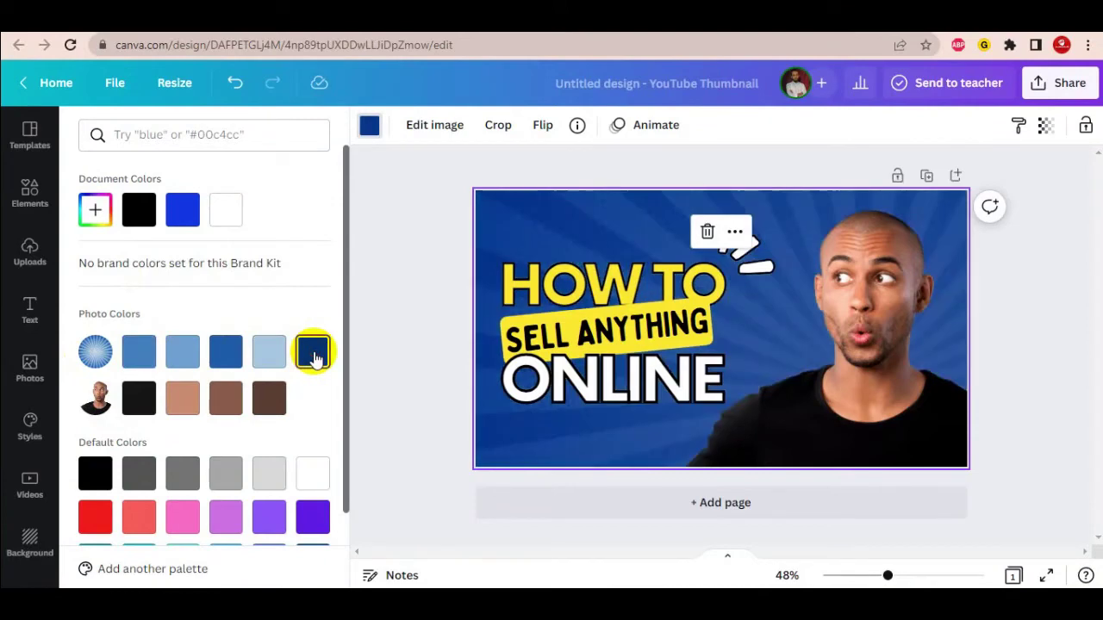
pyautogui.click(92, 521)
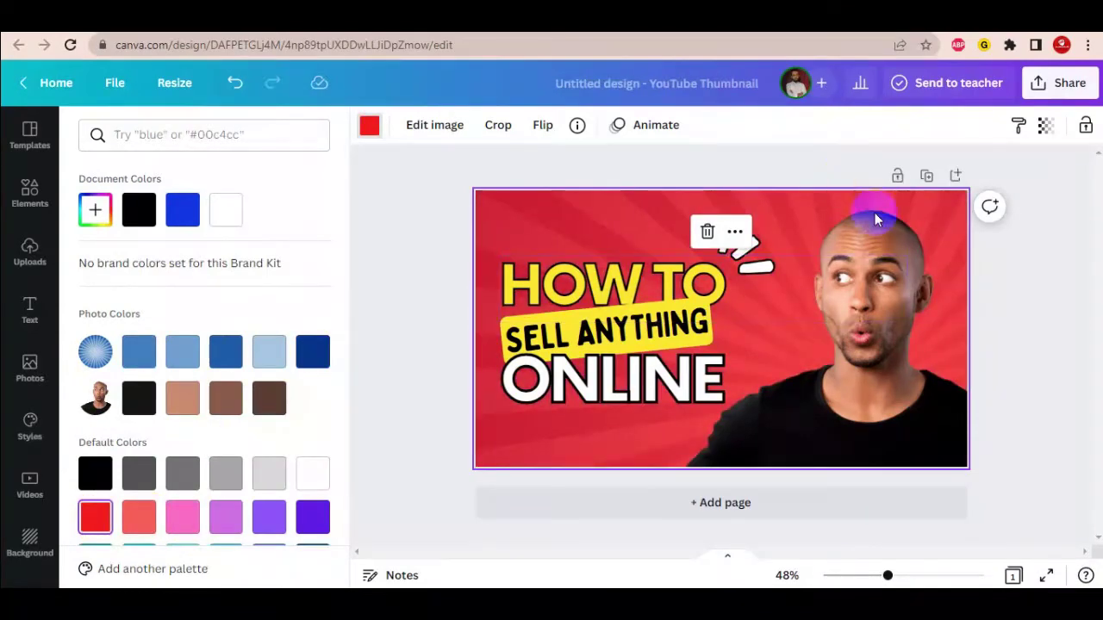
pyautogui.press('Escape')
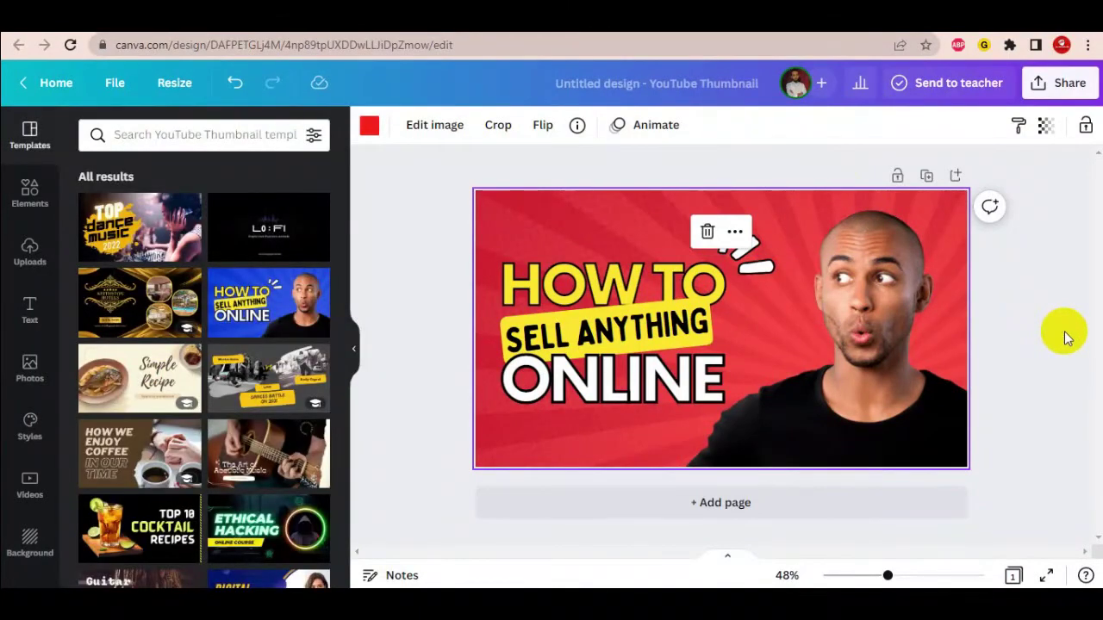
# Replace the text of the tilted yellow banner under "HOW TO" with "DESIGN YOUTUBE".
pyautogui.click(609, 293)
pyautogui.click(608, 290)
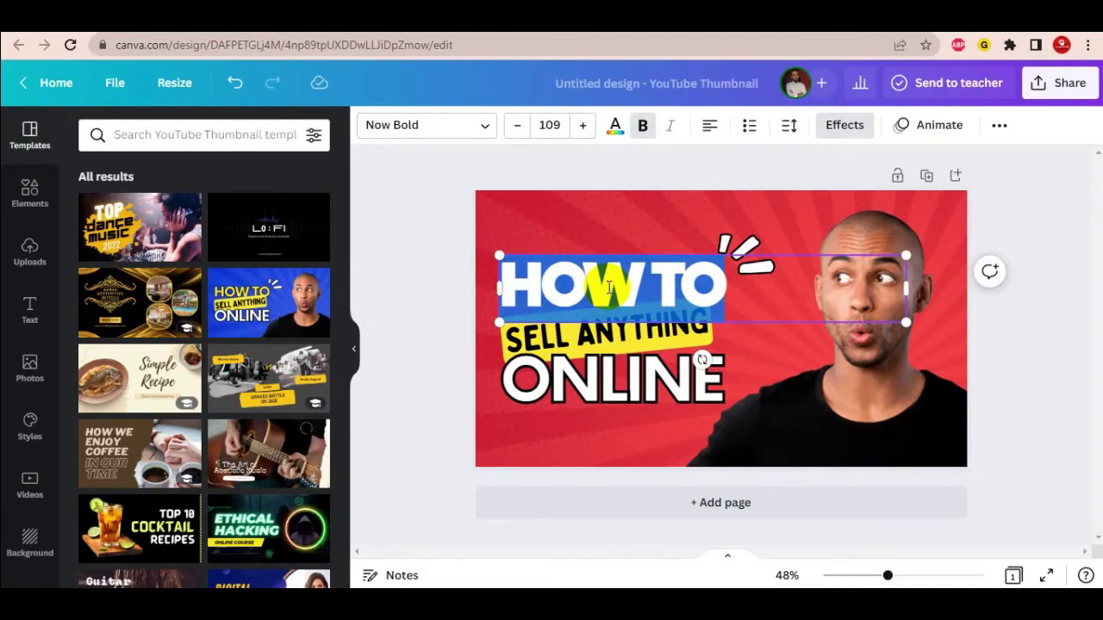
pyautogui.click(582, 333)
pyautogui.click(582, 334)
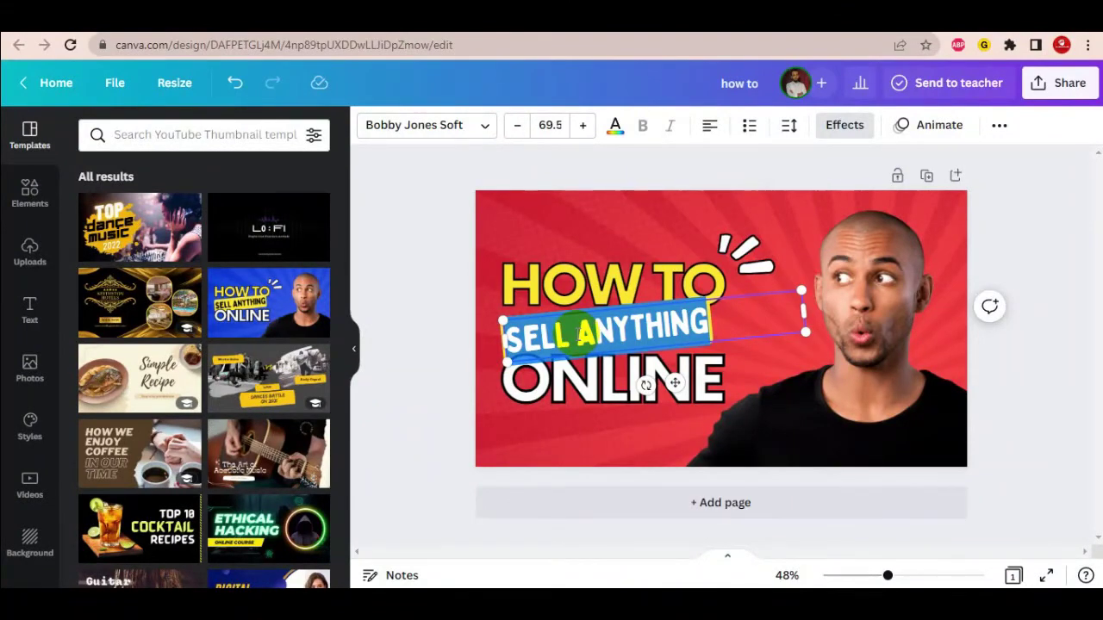
pyautogui.write('DES')
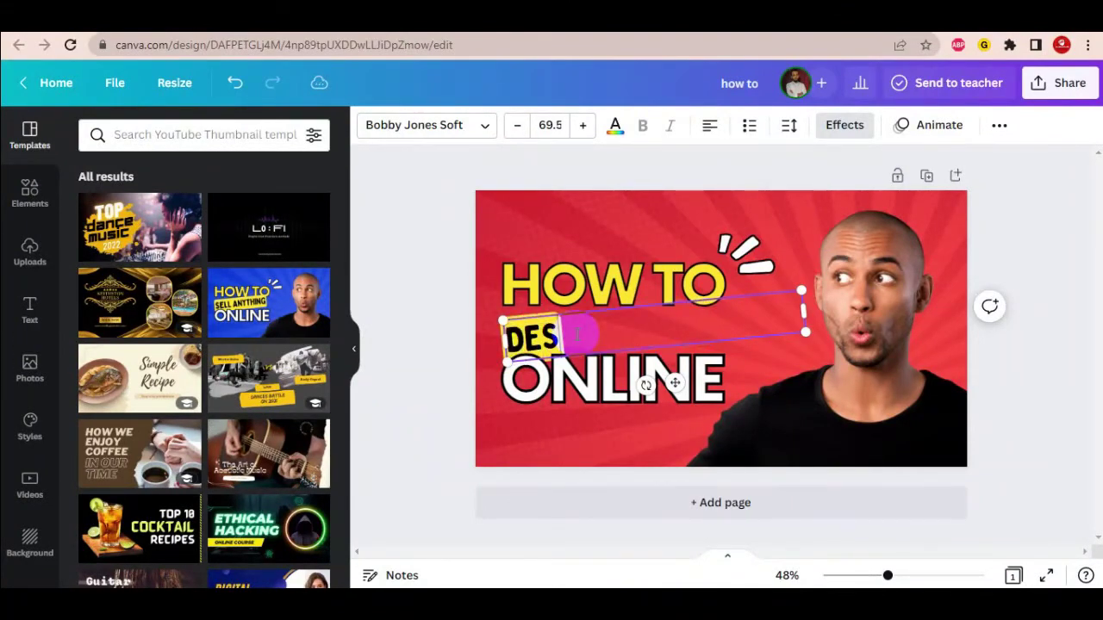
pyautogui.write('IGN')
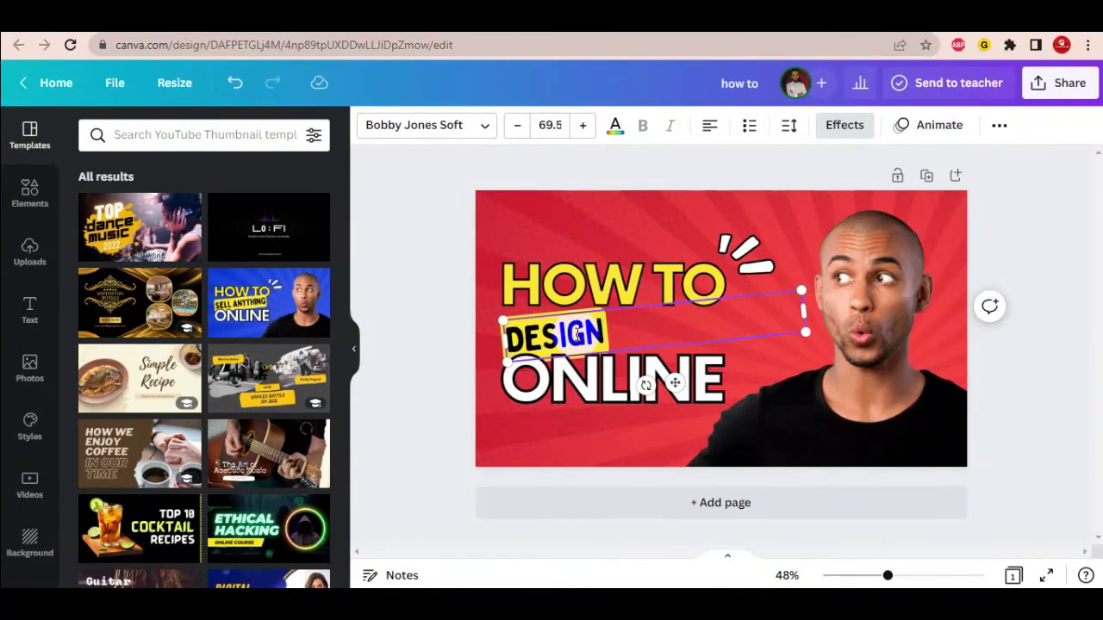
pyautogui.write(' YOU')
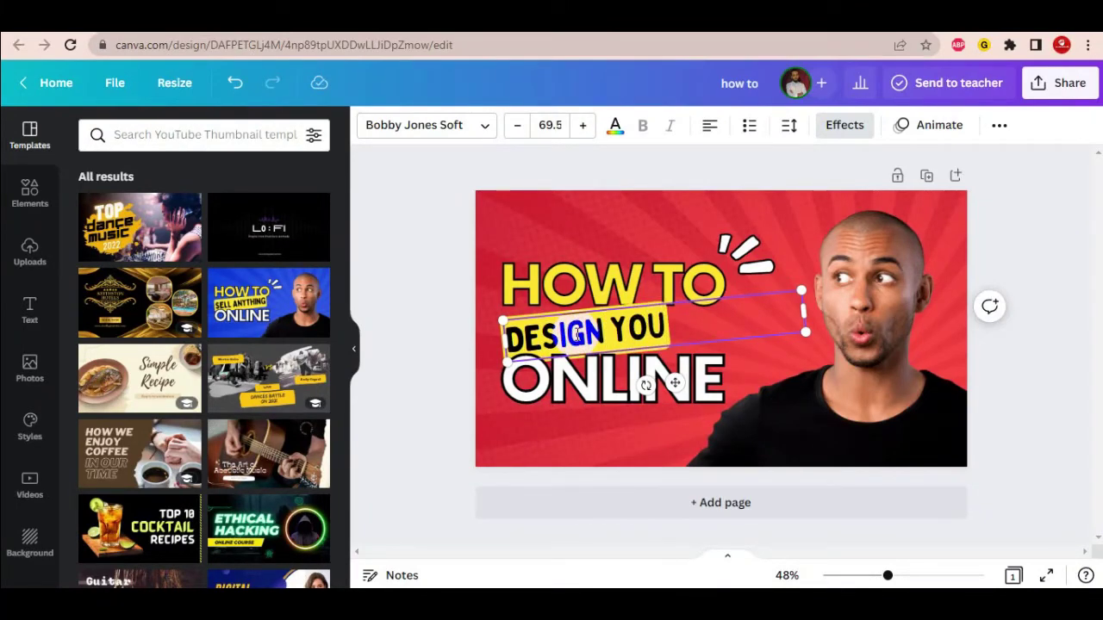
pyautogui.write('TUBE')
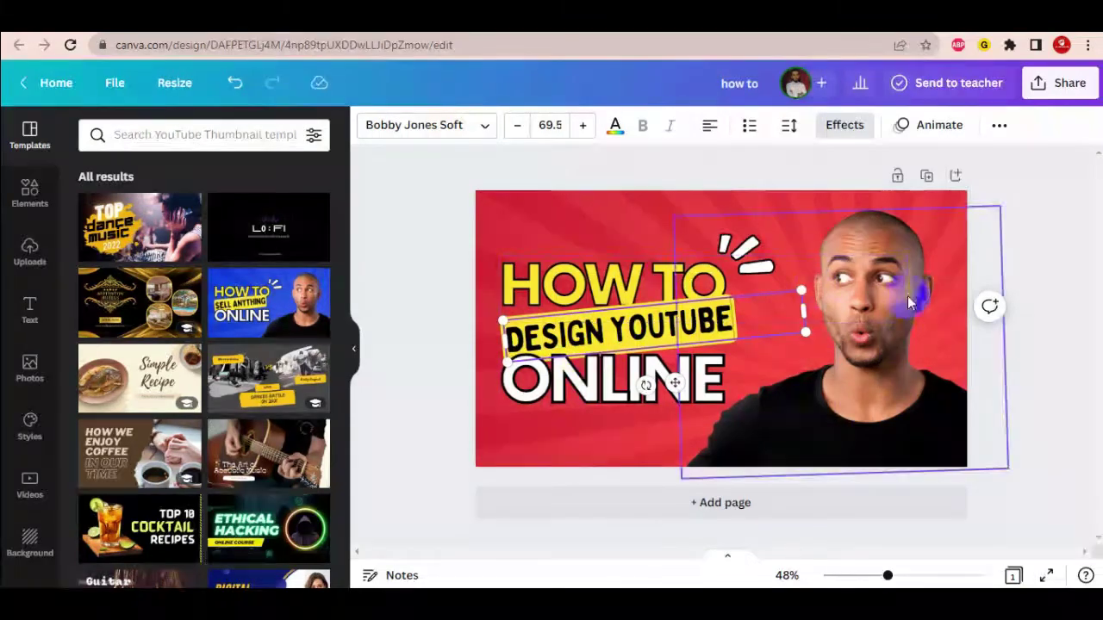
pyautogui.write(' TH')
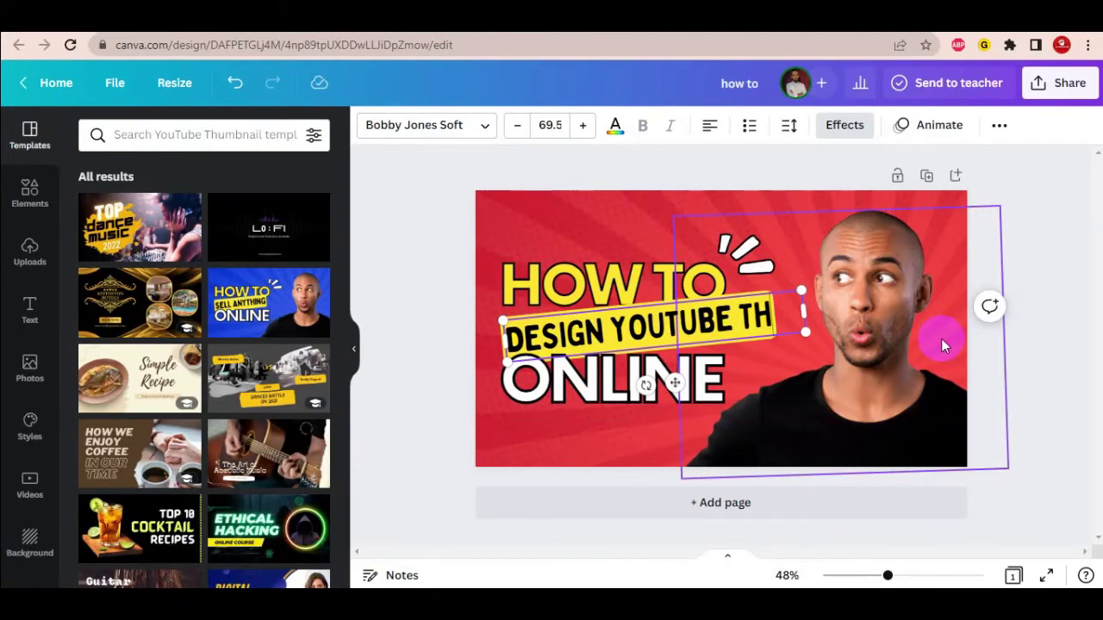
pyautogui.write('UMB')
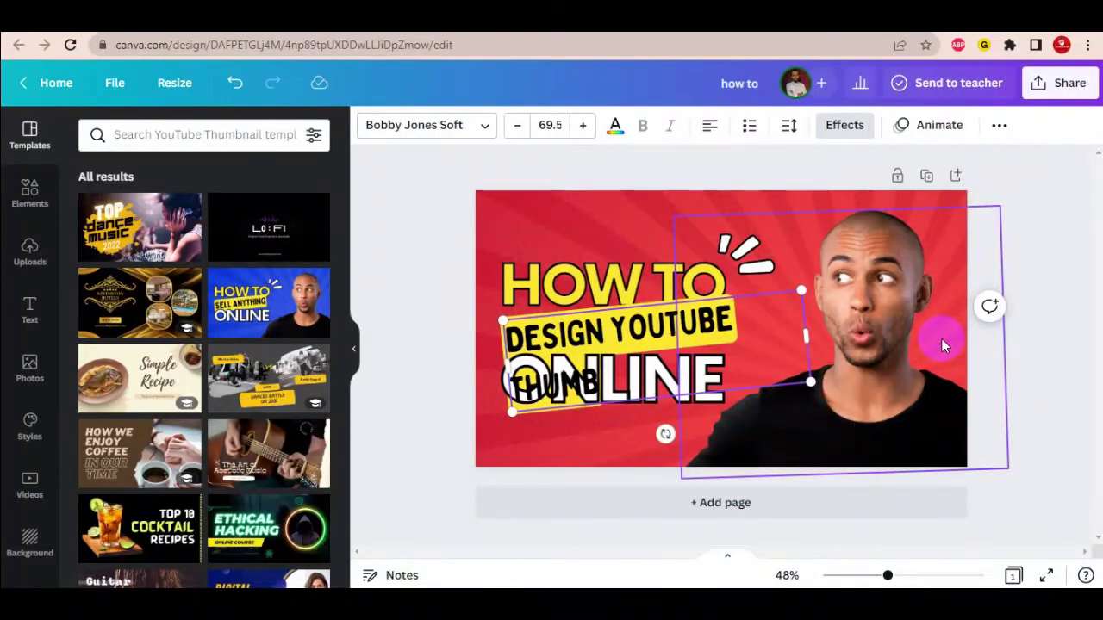
pyautogui.press('BackSpace')
pyautogui.press('BackSpace')
pyautogui.press('BackSpace')
pyautogui.press('BackSpace')
pyautogui.press('BackSpace')
pyautogui.press('BackSpace')
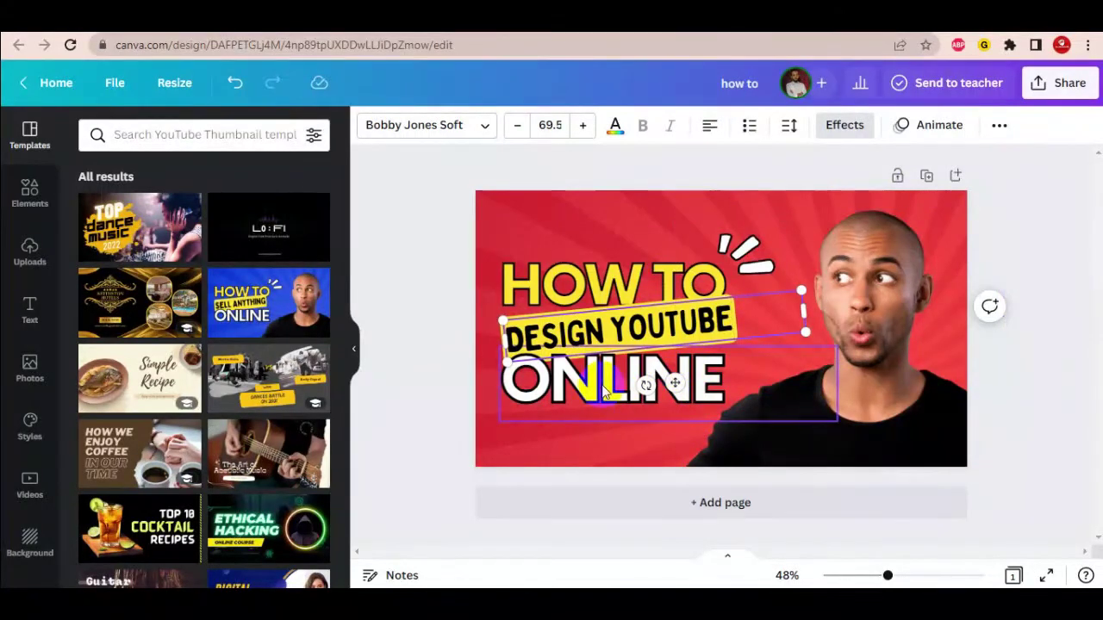
# Move the "ONLINE" text down near the page's lower edge and place a duplicate of the "DESIGN YOUTUBE" banner above it.
pyautogui.moveTo(603, 392); pyautogui.dragTo(600, 438)
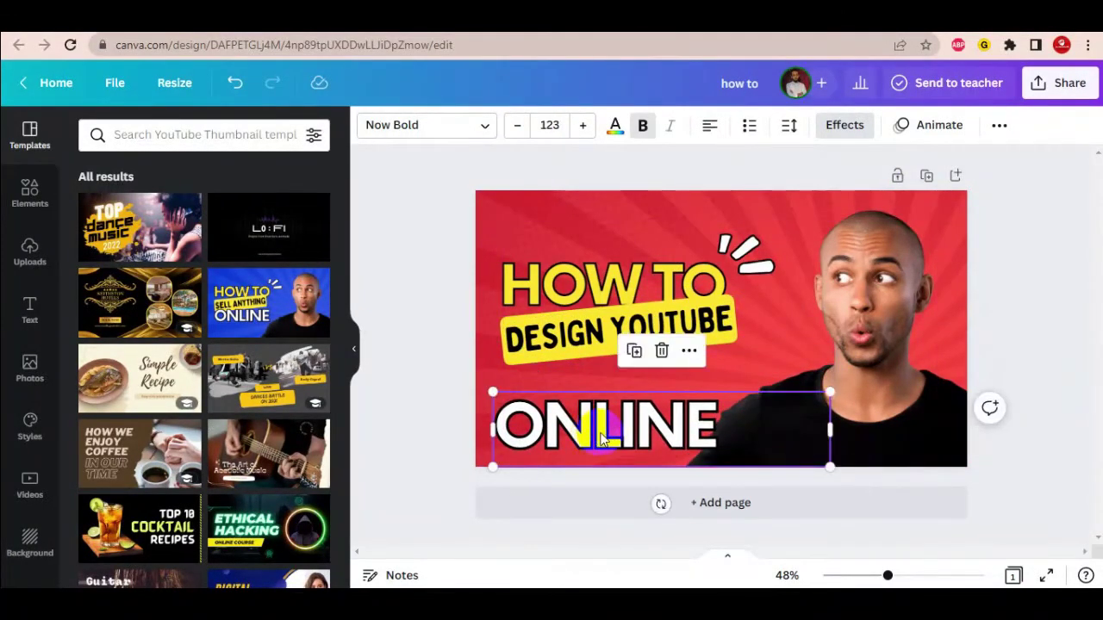
pyautogui.click(581, 345)
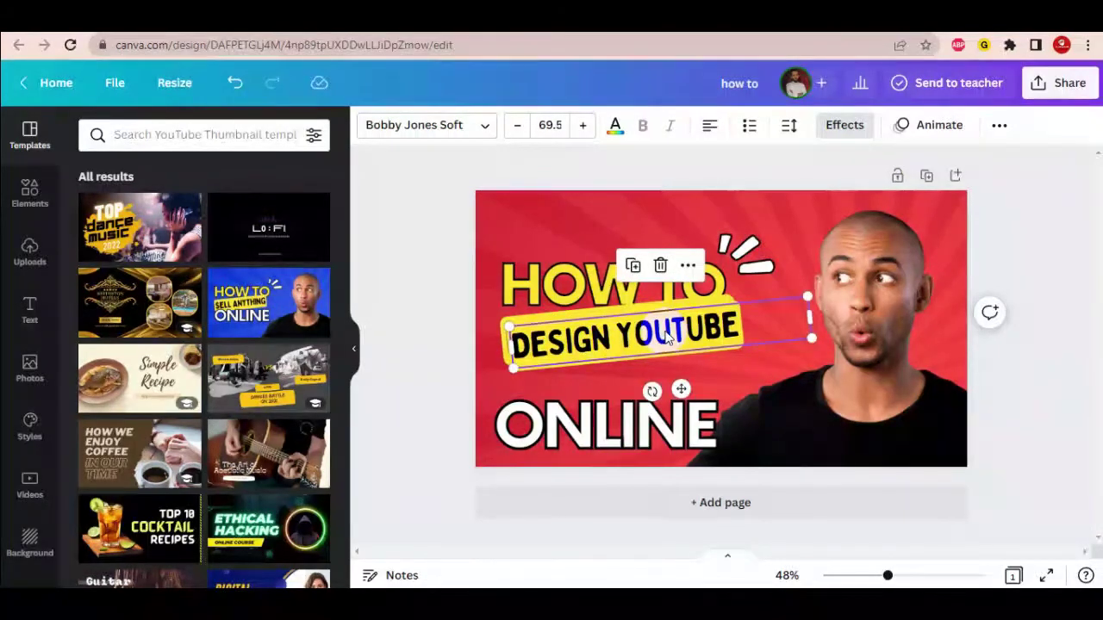
pyautogui.hotkey('ctrl', 'd')
pyautogui.moveTo(668, 349)
pyautogui.mouseDown()
pyautogui.moveTo(660, 362)
pyautogui.moveTo(677, 360)
pyautogui.mouseUp()
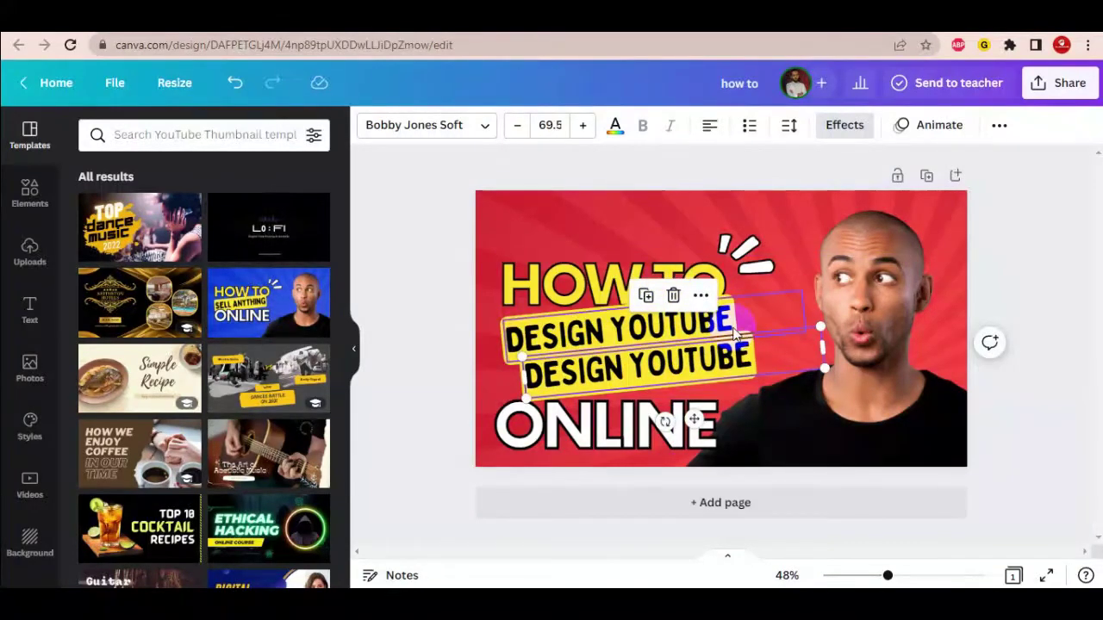
# Replace the text of the lower yellow banner with "THUMBMAIL" and shift the banner slightly to the right.
pyautogui.click(630, 363)
pyautogui.doubleClick(630, 363)
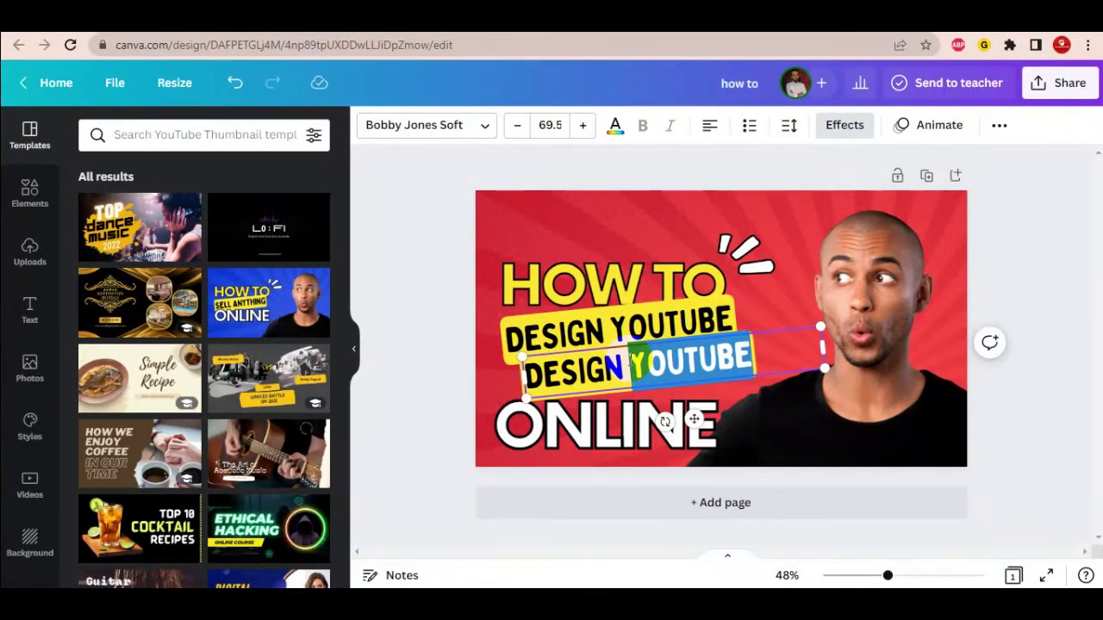
pyautogui.click(630, 362)
pyautogui.write('TH')
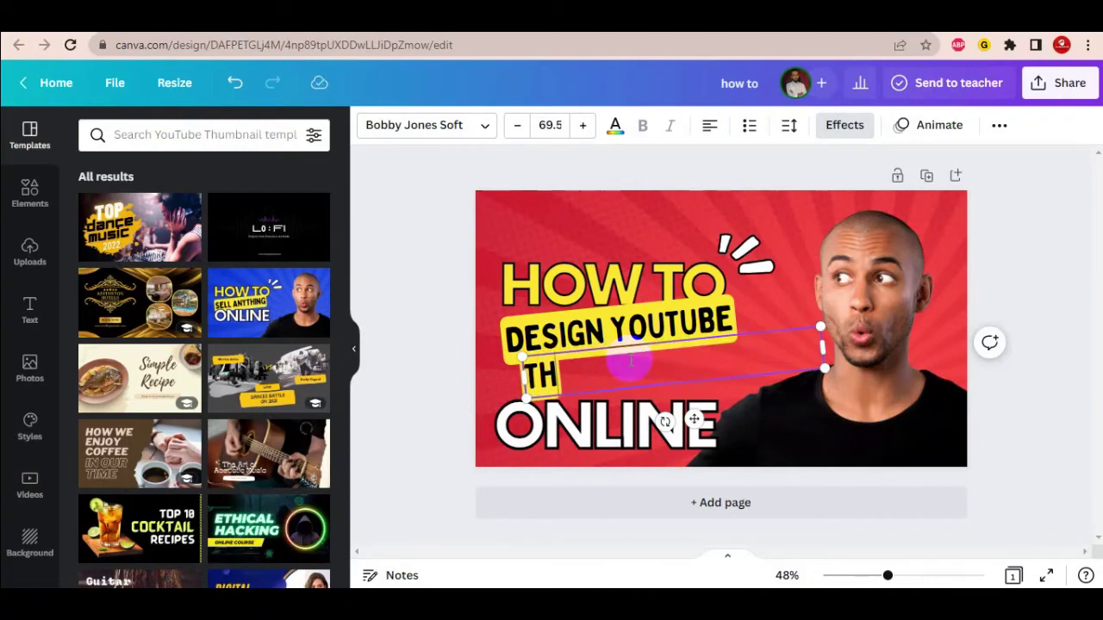
pyautogui.write('UMBMA')
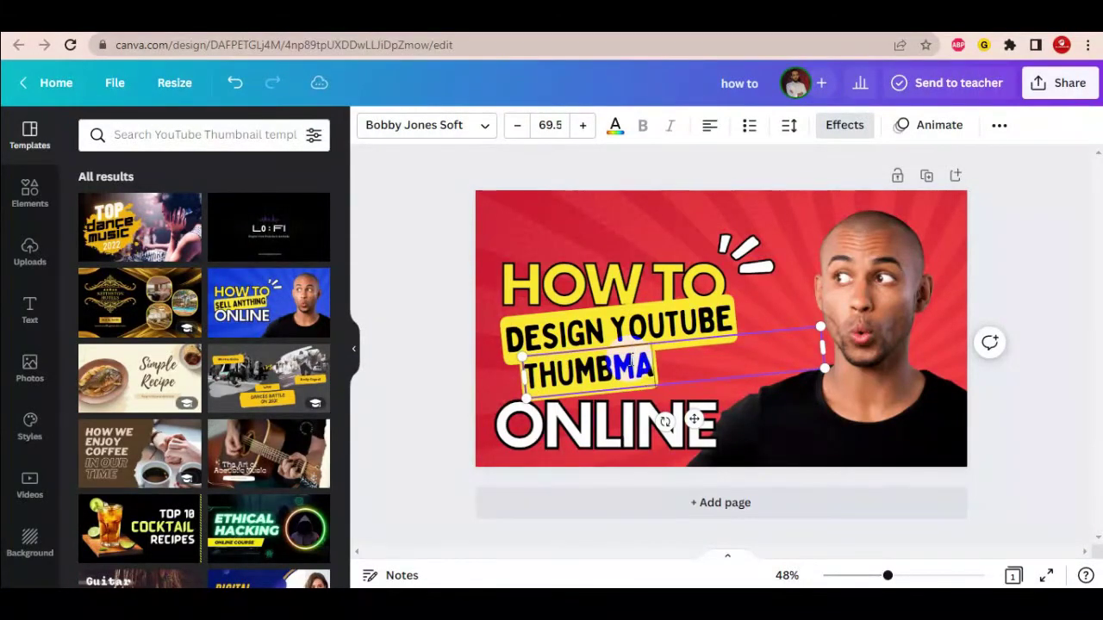
pyautogui.write('IL')
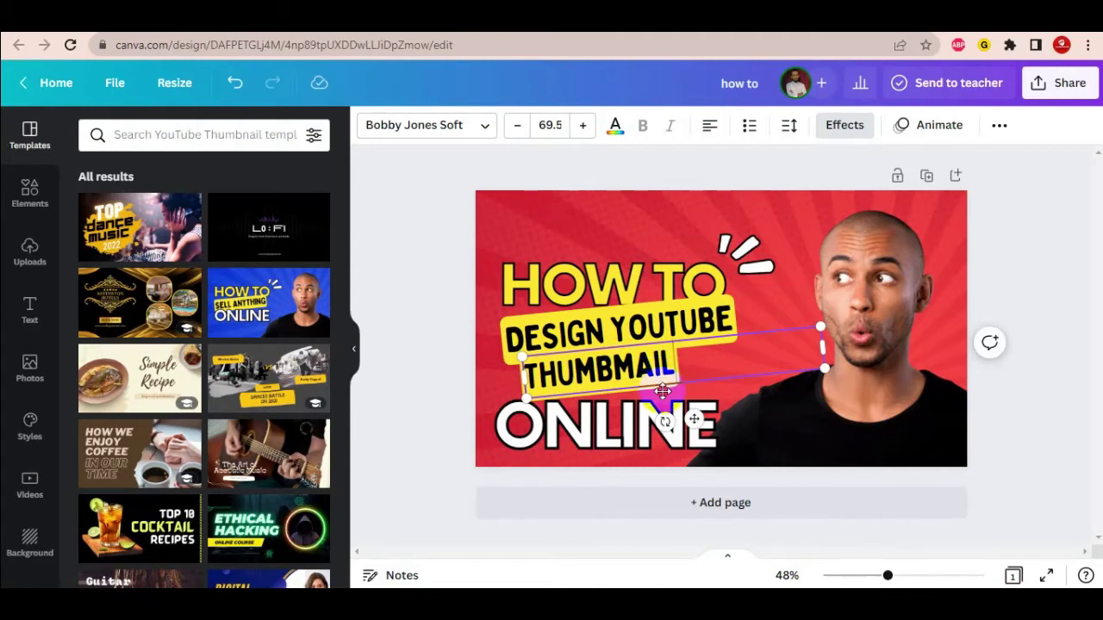
pyautogui.moveTo(662, 390); pyautogui.dragTo(689, 389)
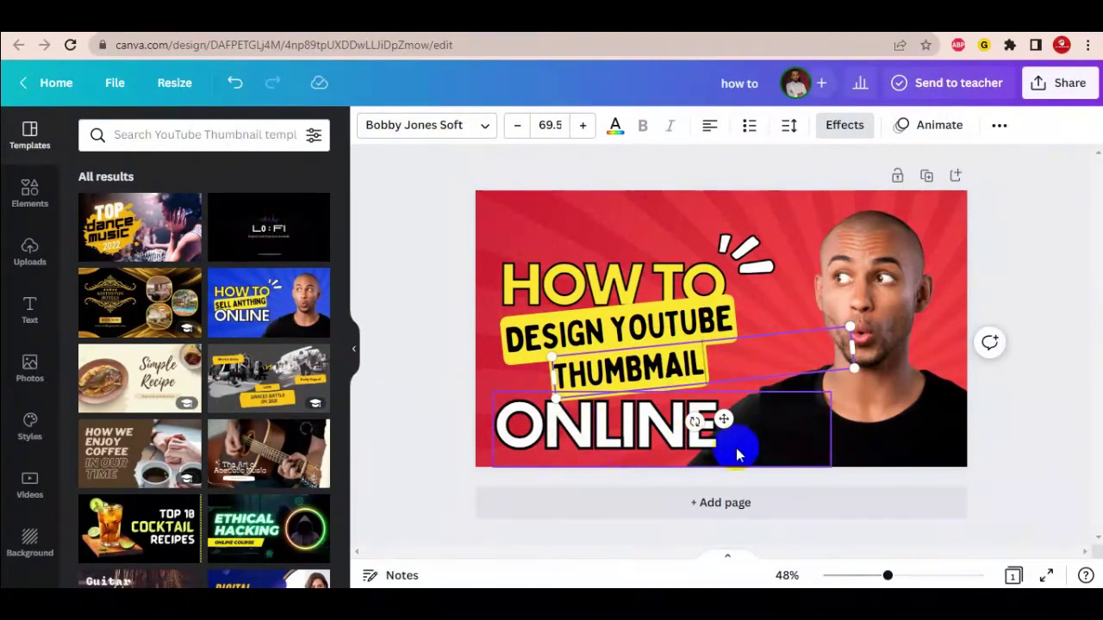
# Replace the "ONLINE" text with "CANVA" and move it slightly right and down beneath the "THUMBMAIL" banner.
pyautogui.click(603, 435)
pyautogui.click(603, 435)
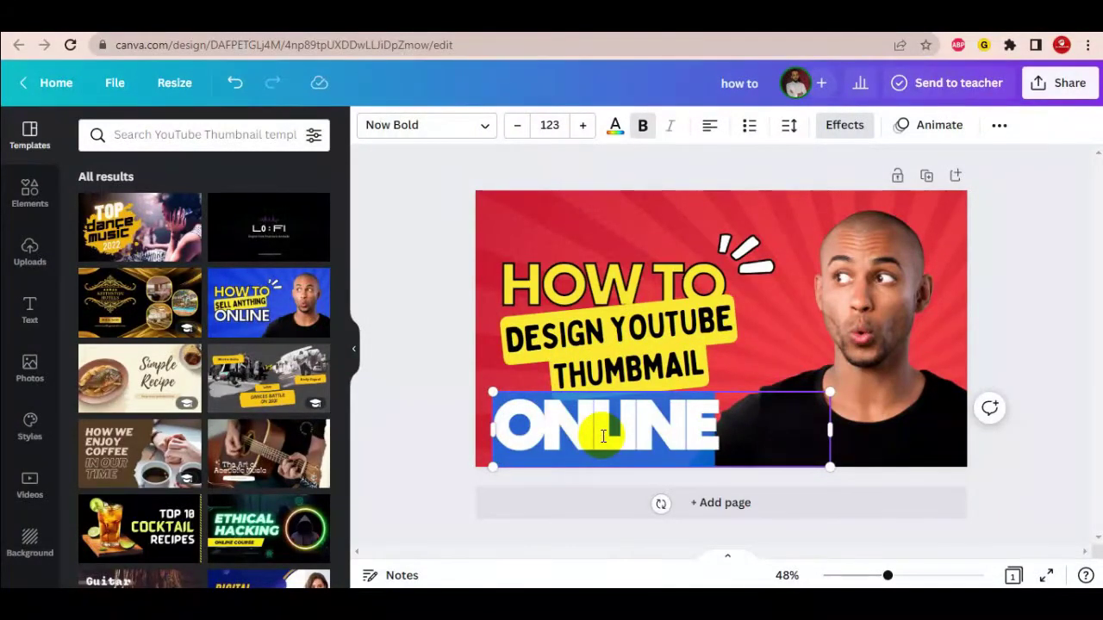
pyautogui.write('CANV')
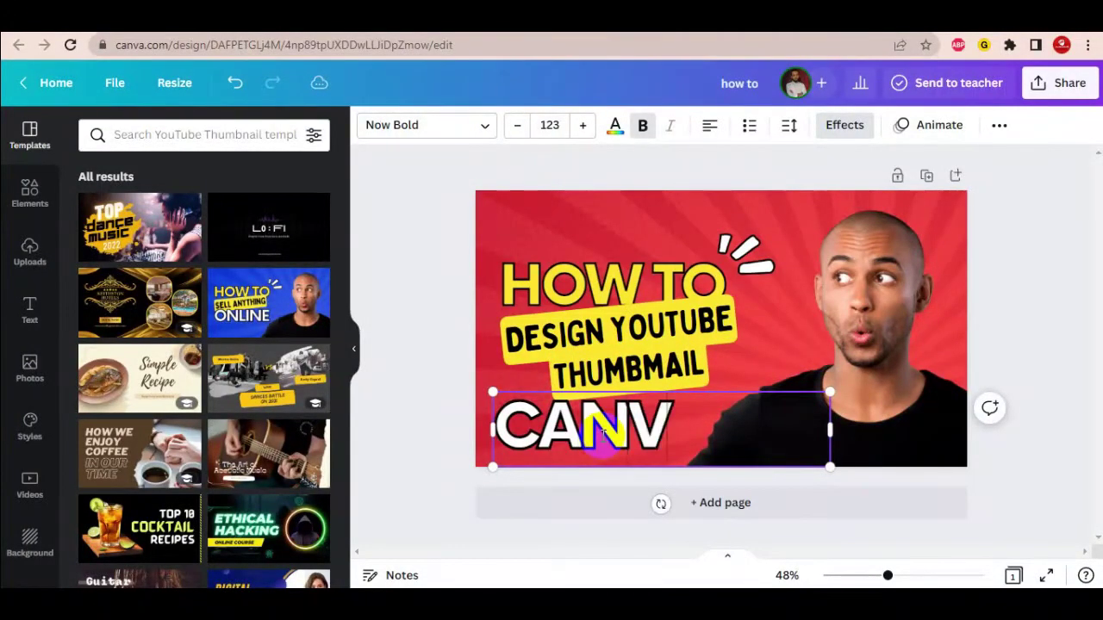
pyautogui.write('A')
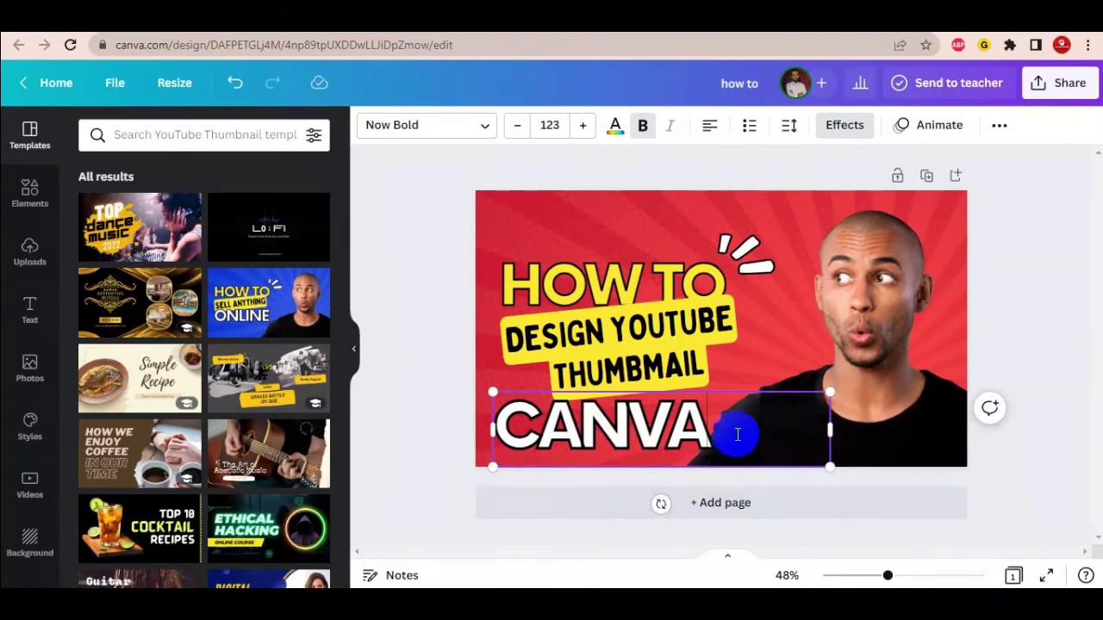
pyautogui.moveTo(750, 385); pyautogui.dragTo(788, 394)
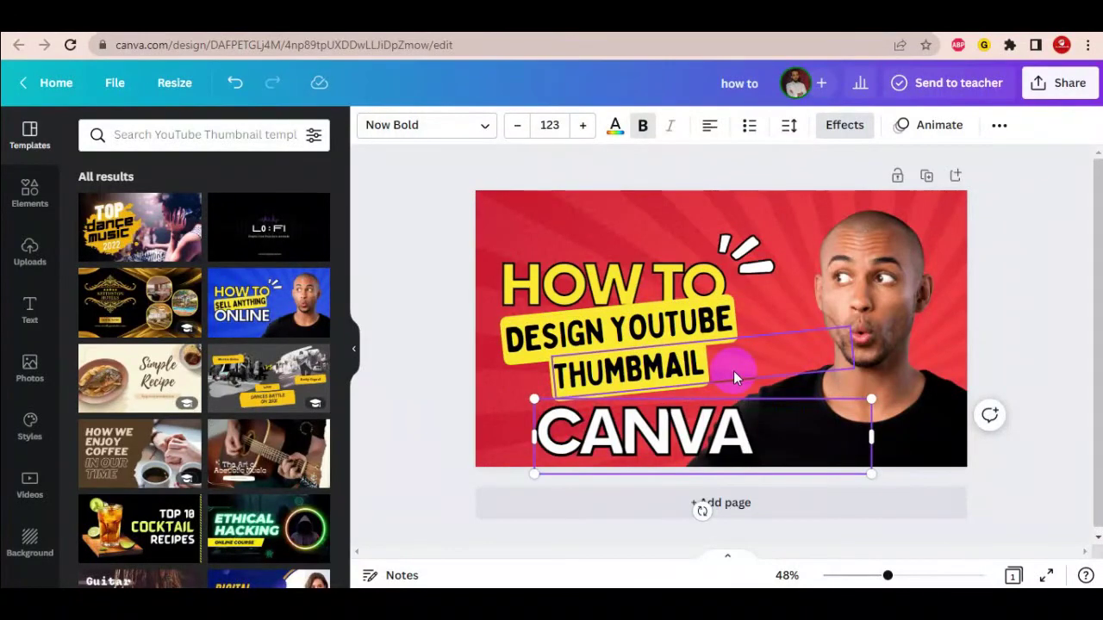
pyautogui.click(778, 438)
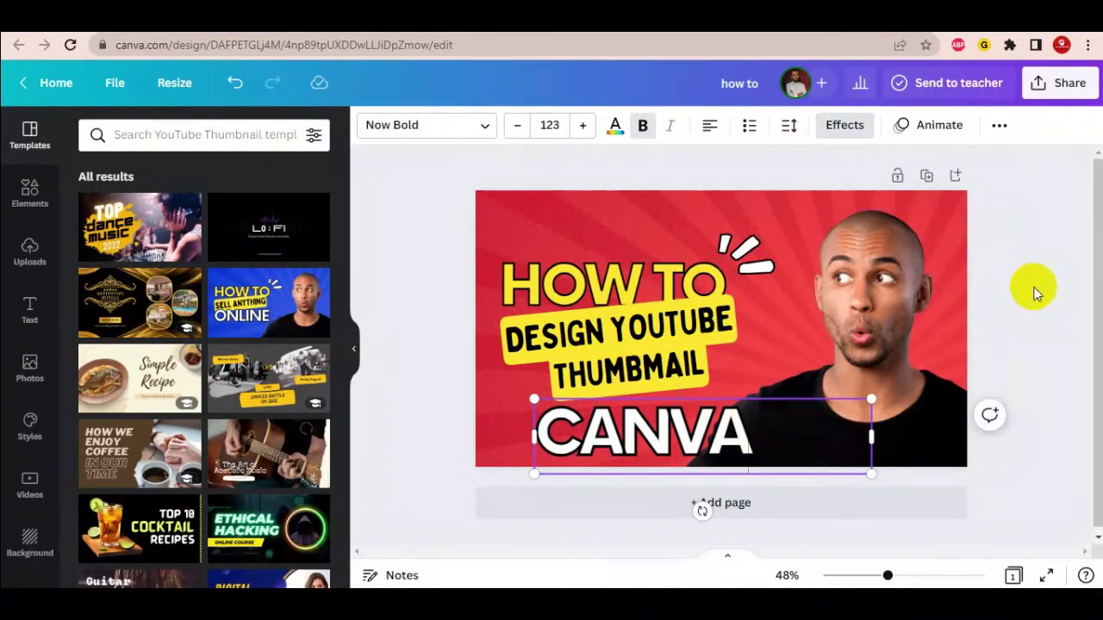
# Add a subheading text box to the page containing the word "with".
pyautogui.click(685, 370)
pyautogui.click(240, 234)
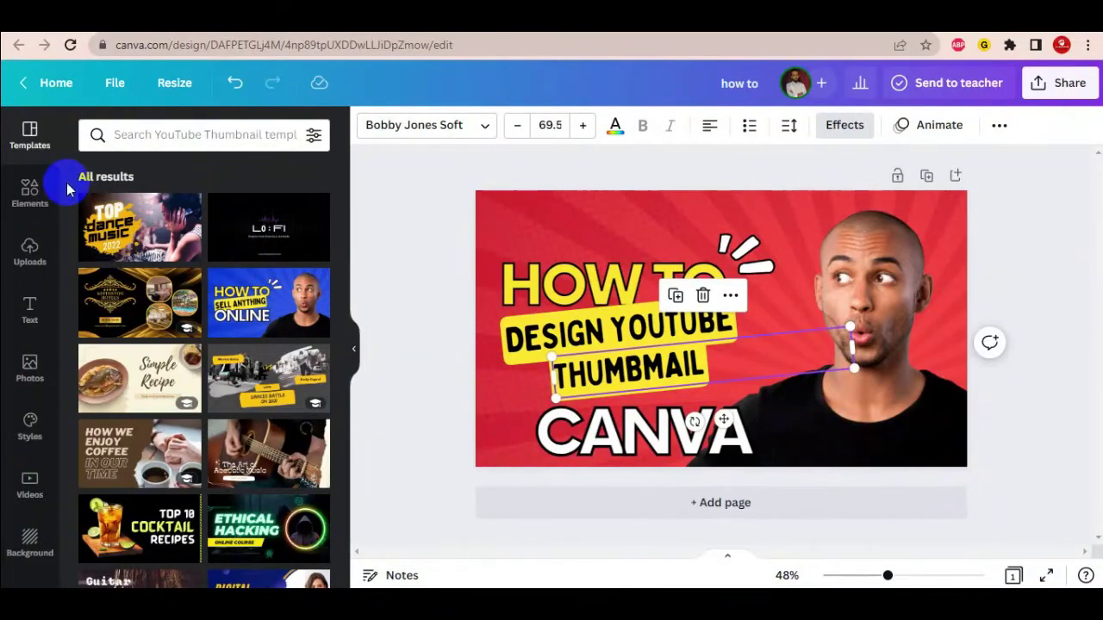
pyautogui.click(29, 319)
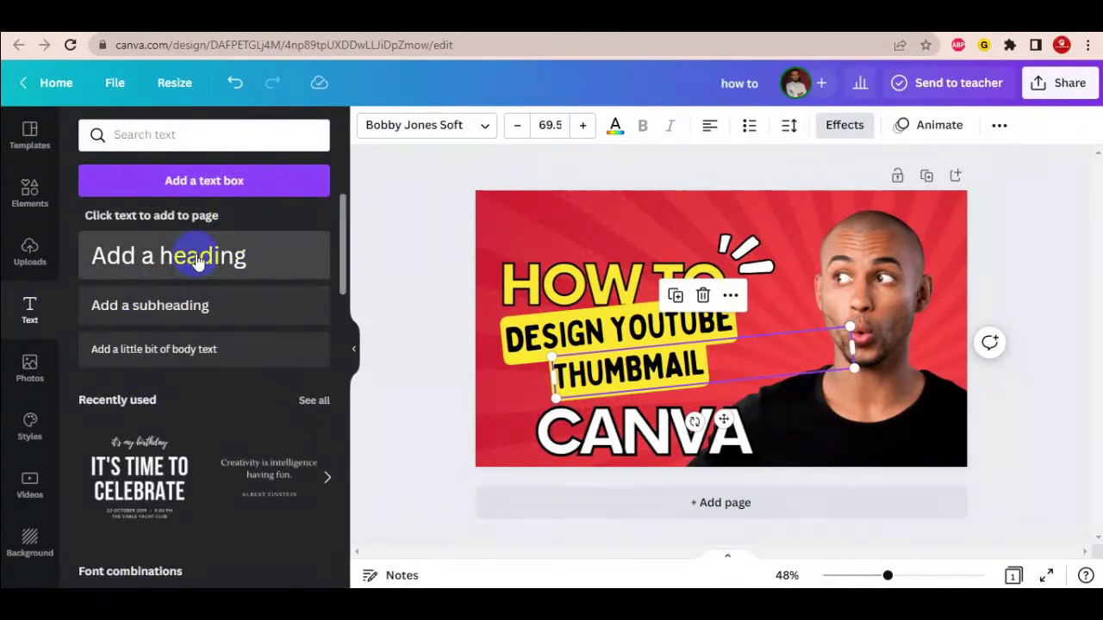
pyautogui.click(197, 305)
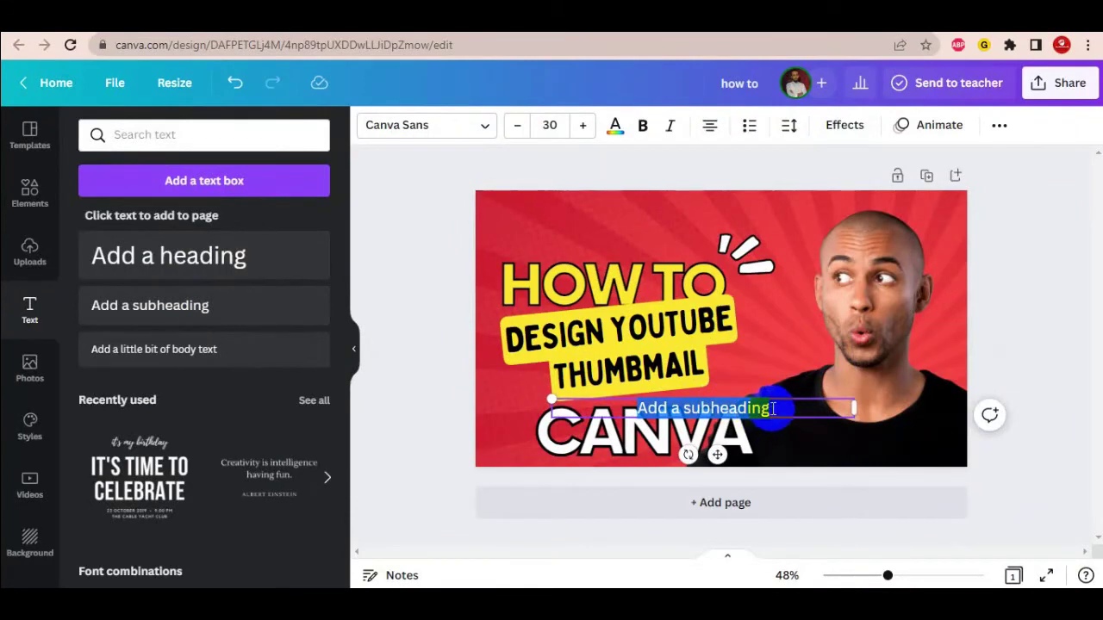
pyautogui.write('with')
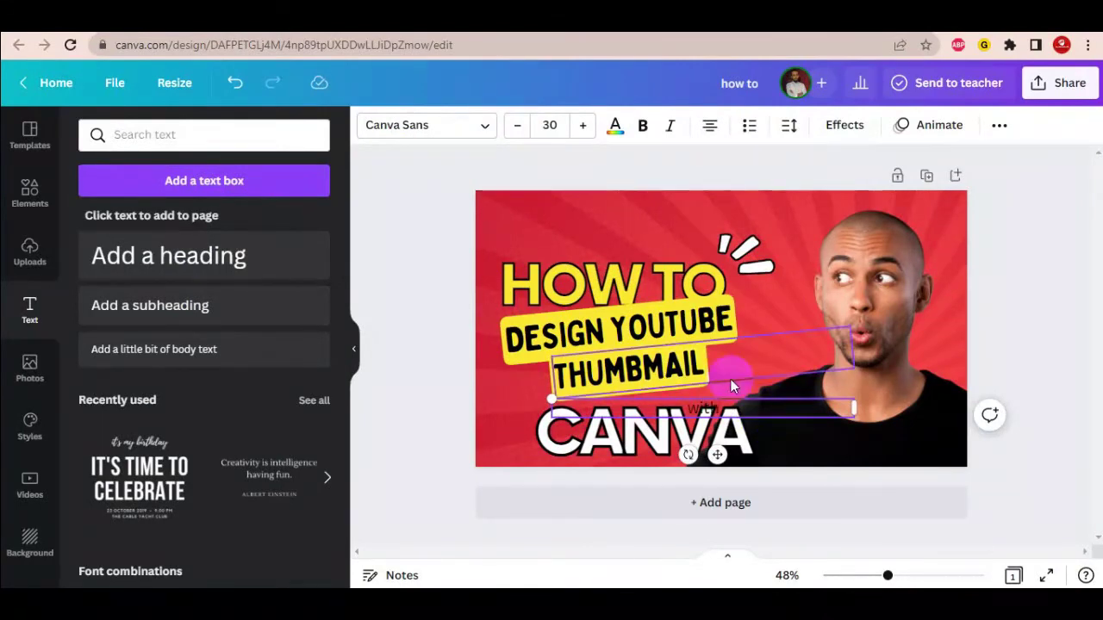
# Recolour the "with" text white and position it between the "THUMBMAIL" banner and "CANVA".
pyautogui.doubleClick(758, 412)
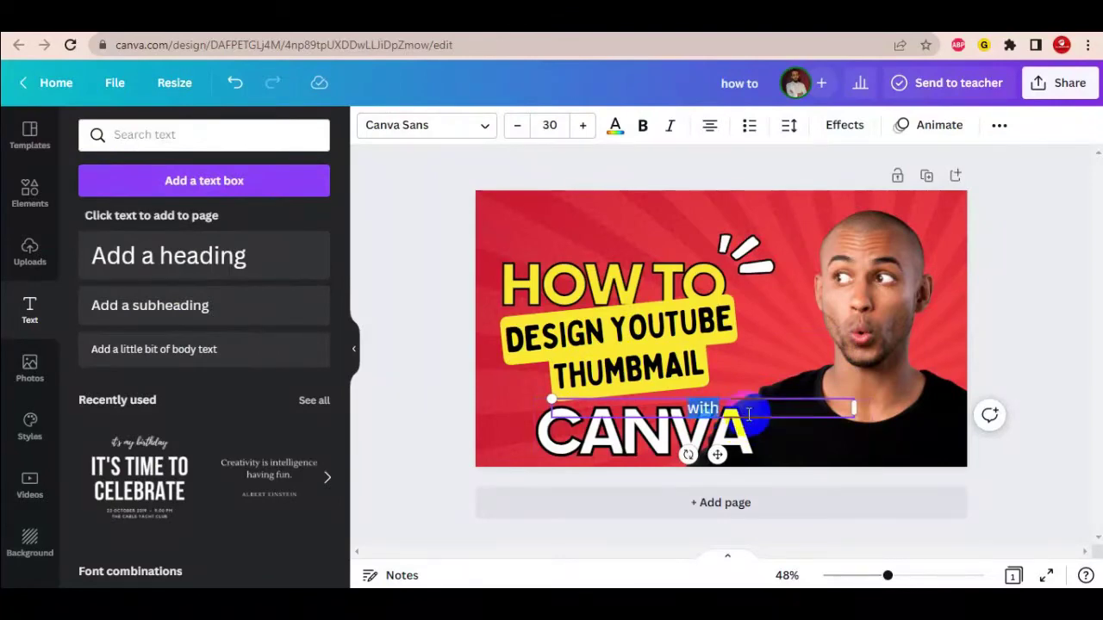
pyautogui.click(615, 129)
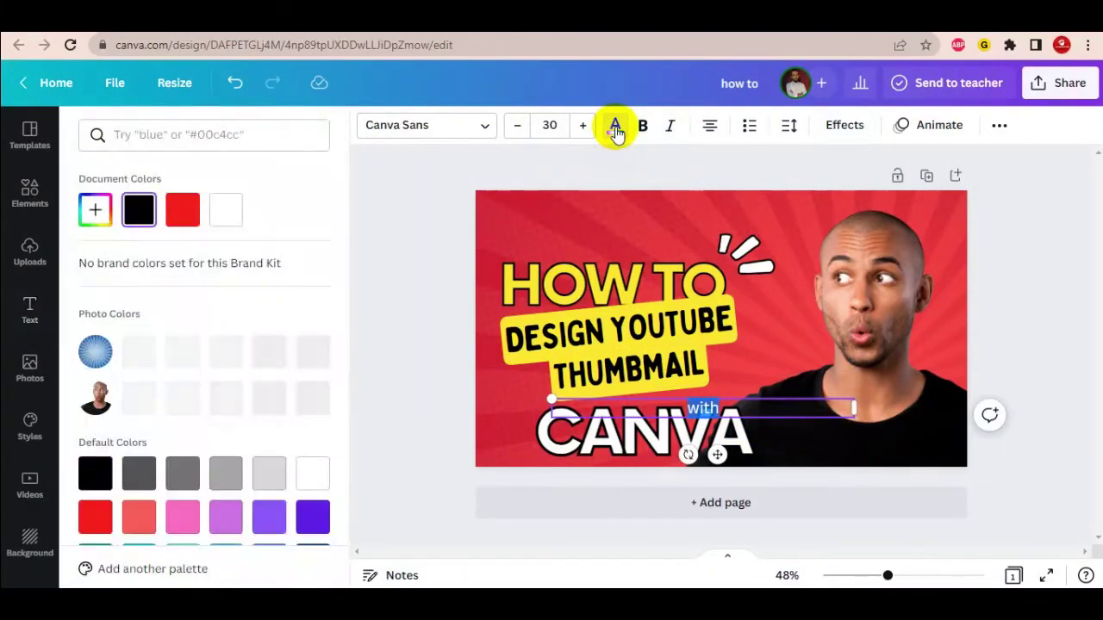
pyautogui.click(224, 210)
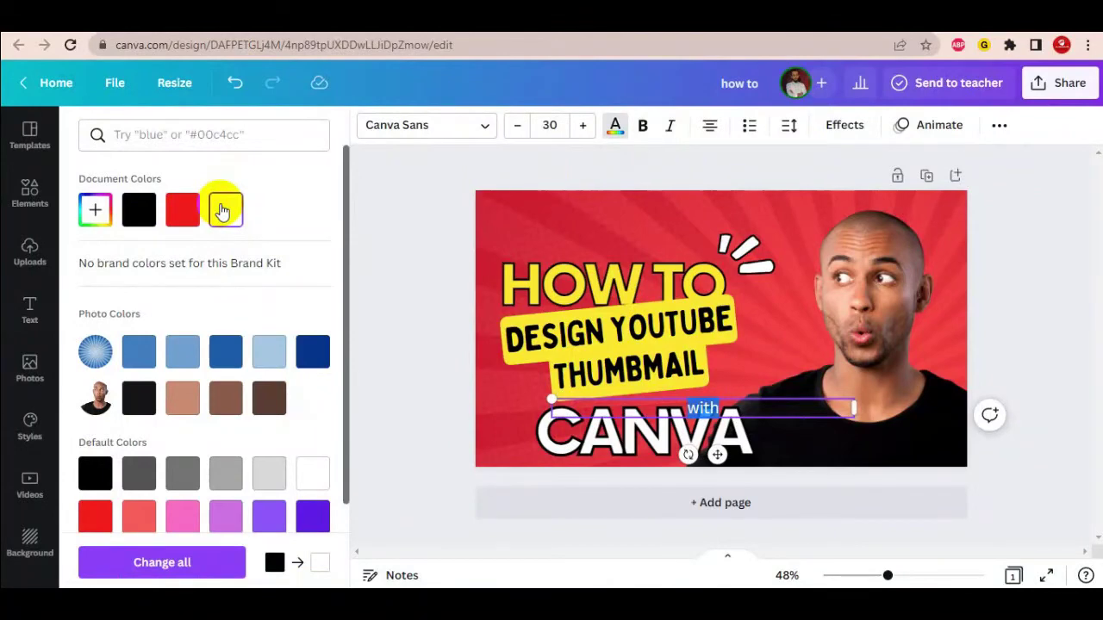
pyautogui.click(768, 406)
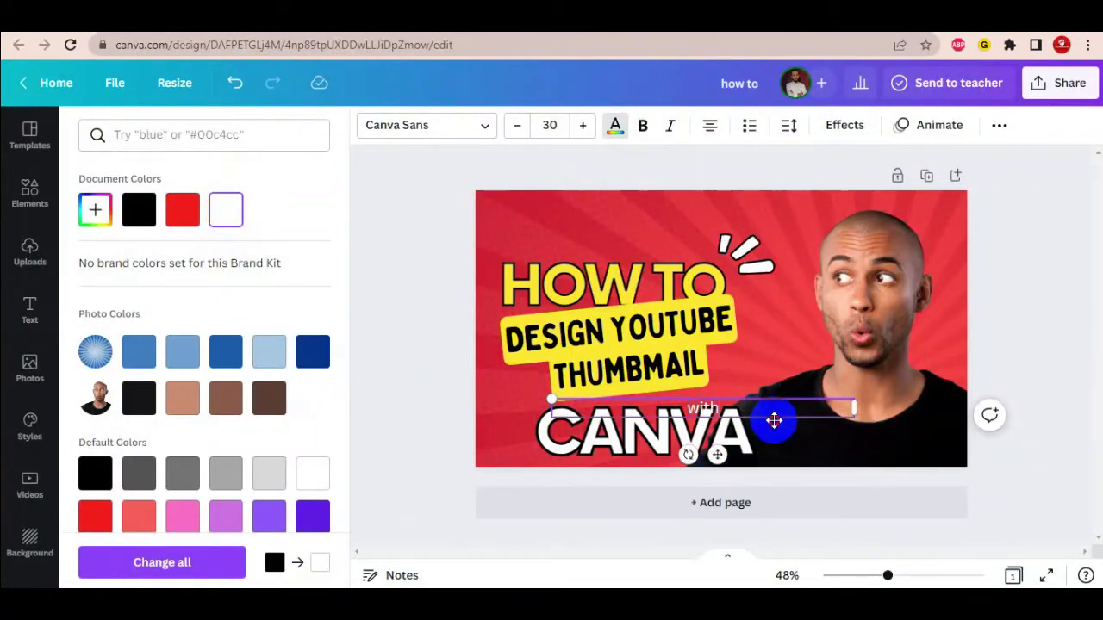
pyautogui.moveTo(773, 419); pyautogui.dragTo(721, 414)
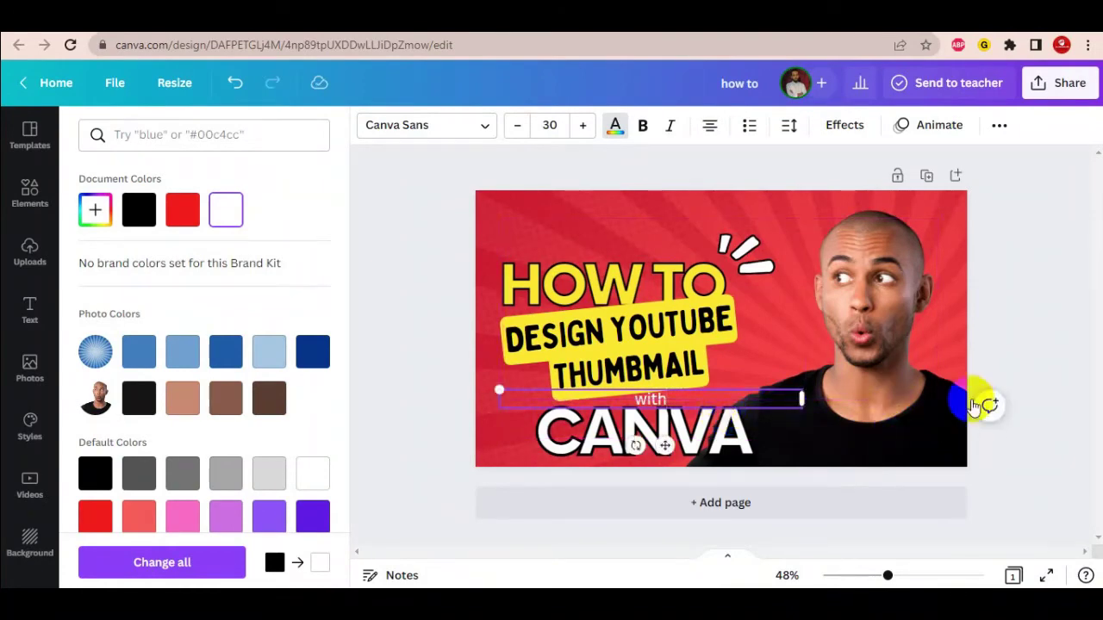
pyautogui.click(1038, 355)
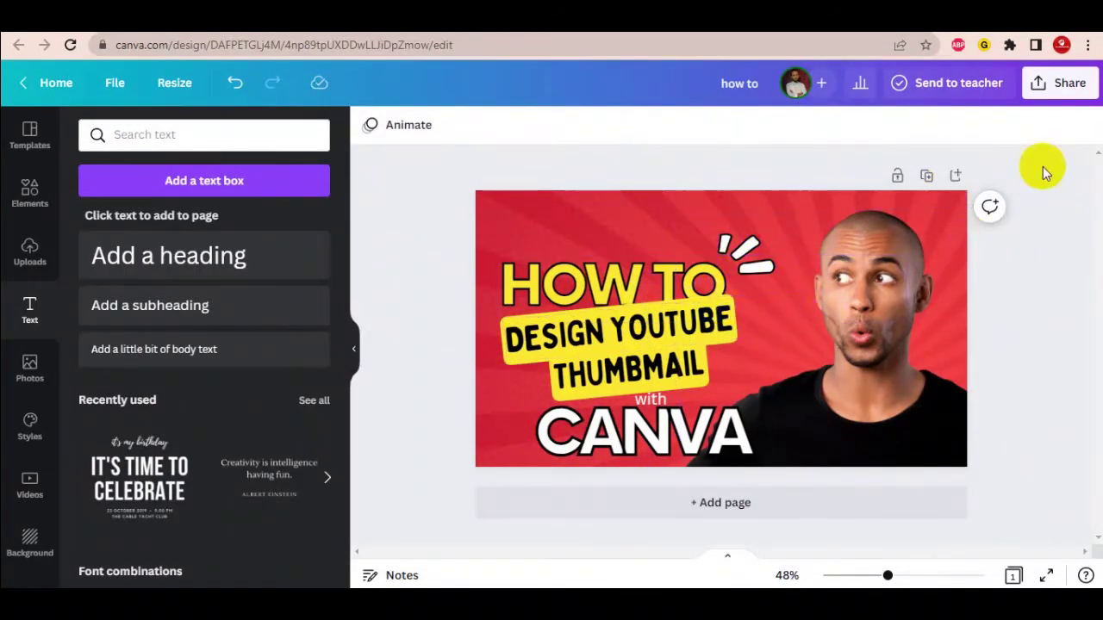
# Rename the design as "how to design youtube thumbmail with canva".
pyautogui.click(1051, 85)
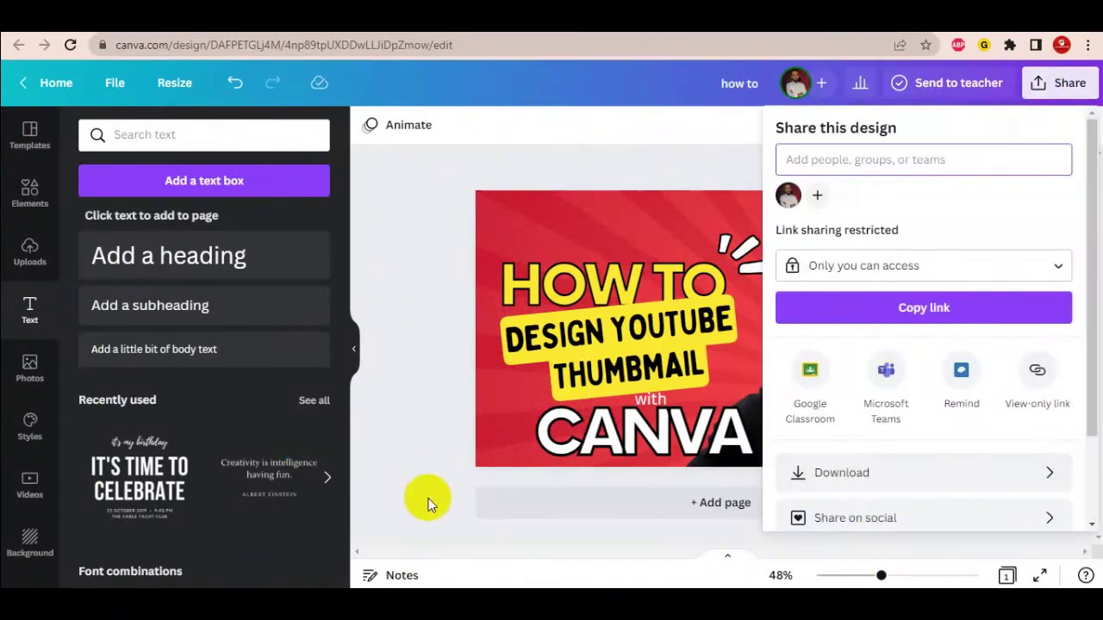
pyautogui.click(400, 498)
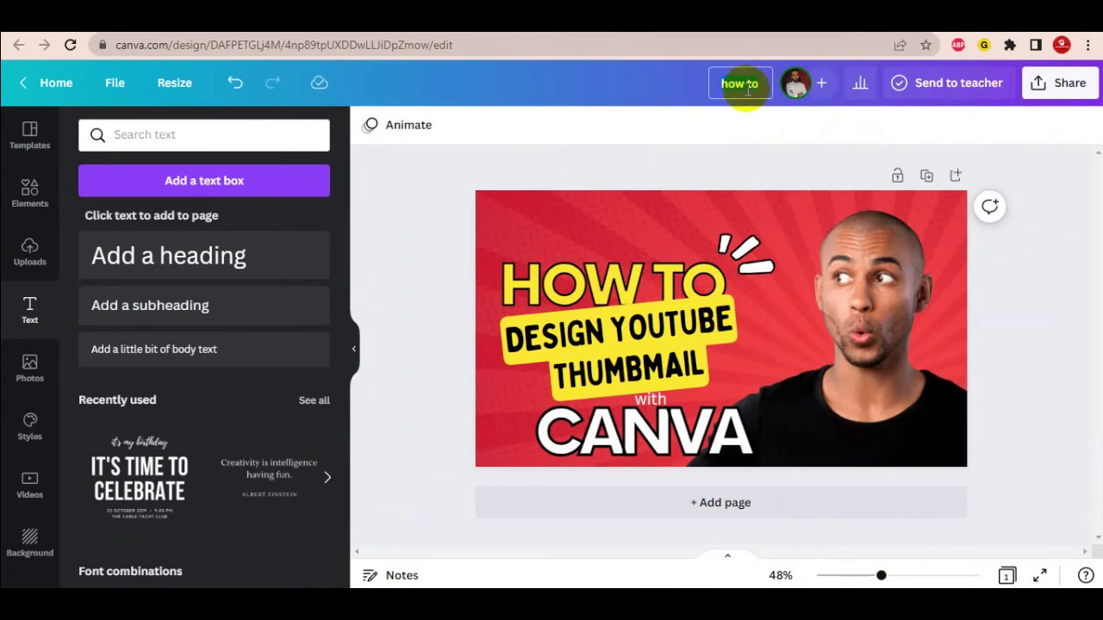
pyautogui.write('how to design')
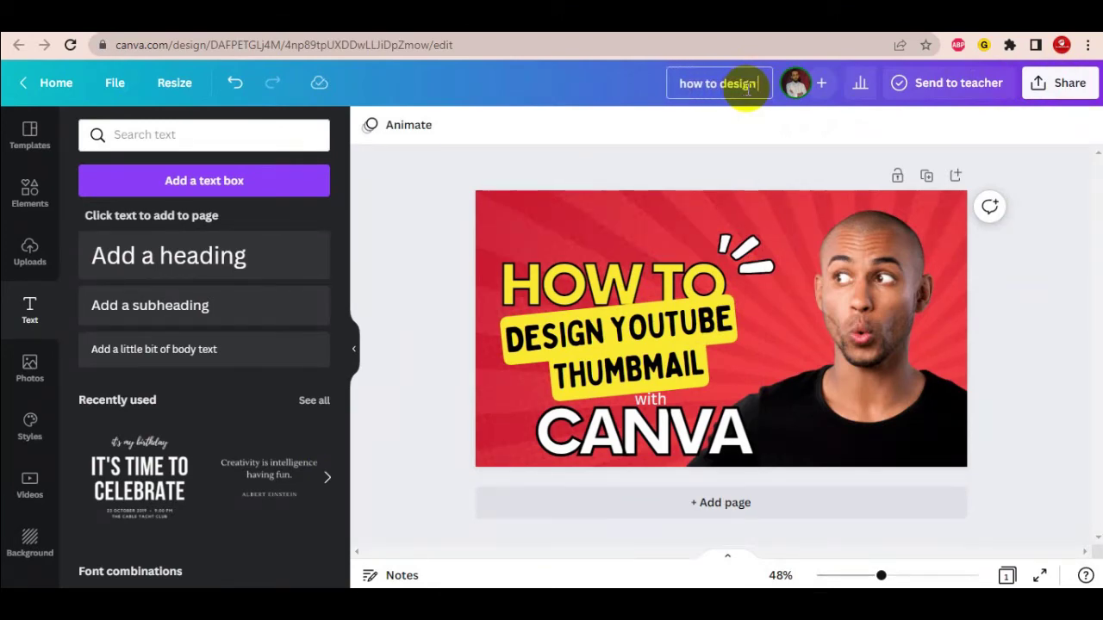
pyautogui.write(' youtub')
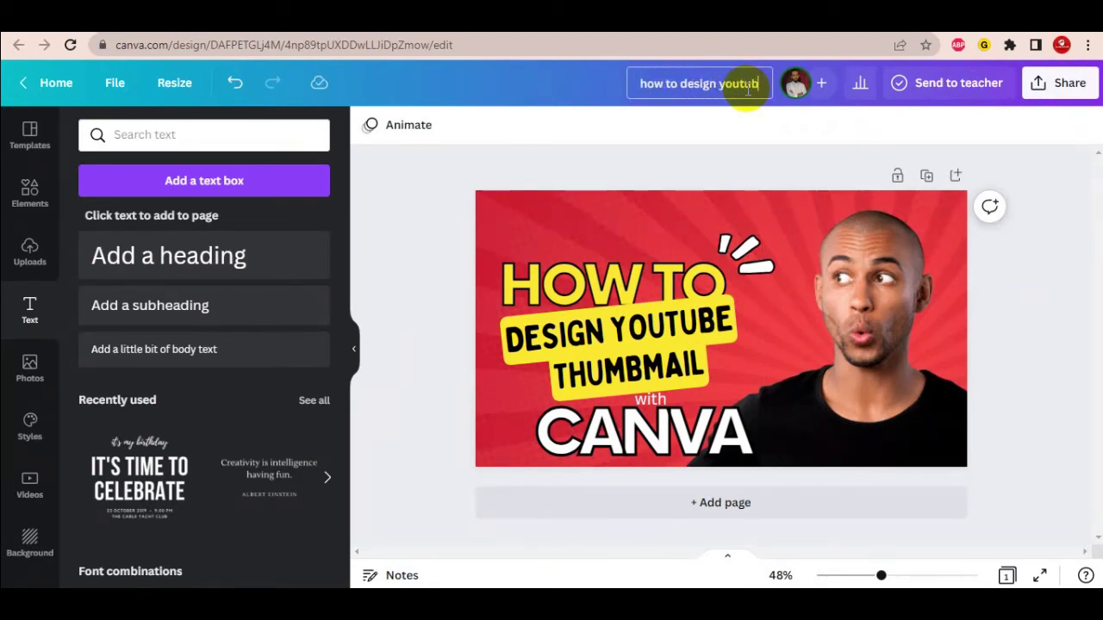
pyautogui.write('e th')
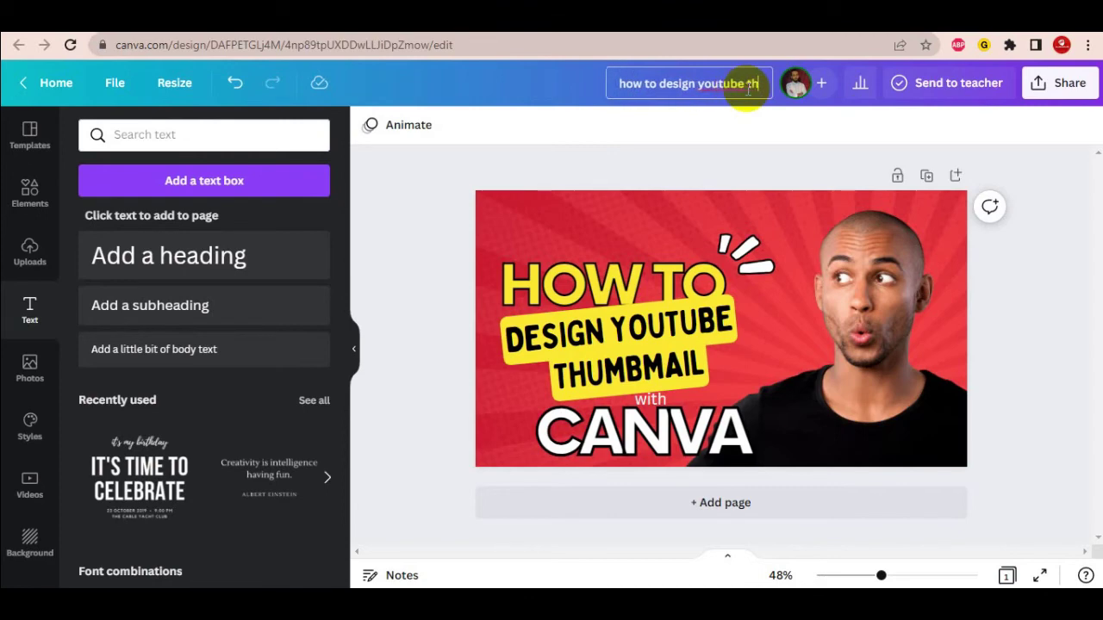
pyautogui.write('umbmail')
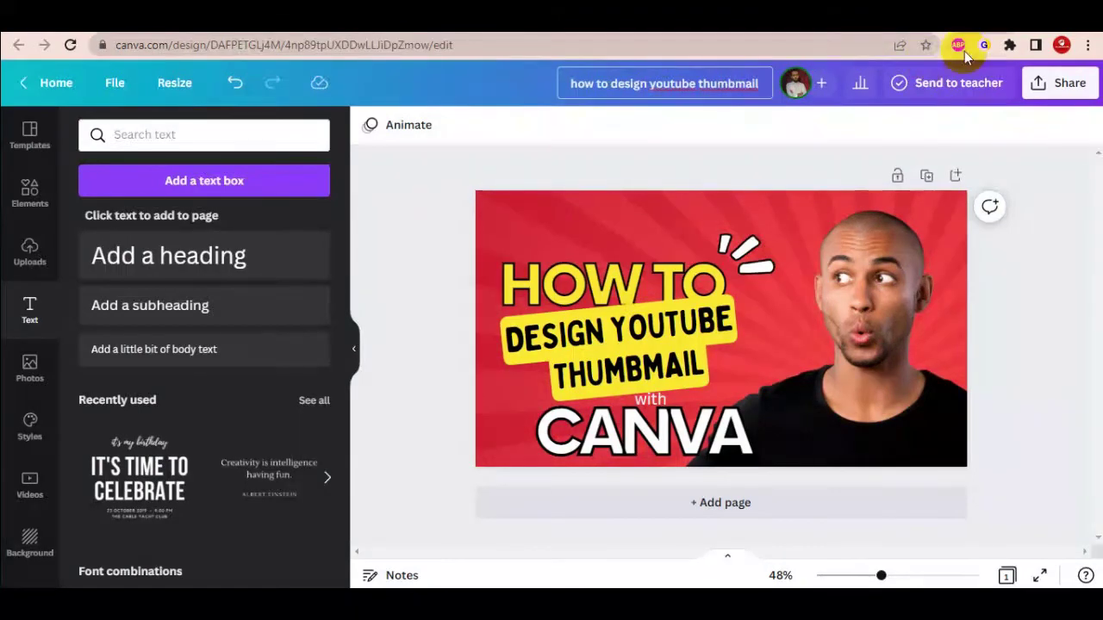
pyautogui.write('with c')
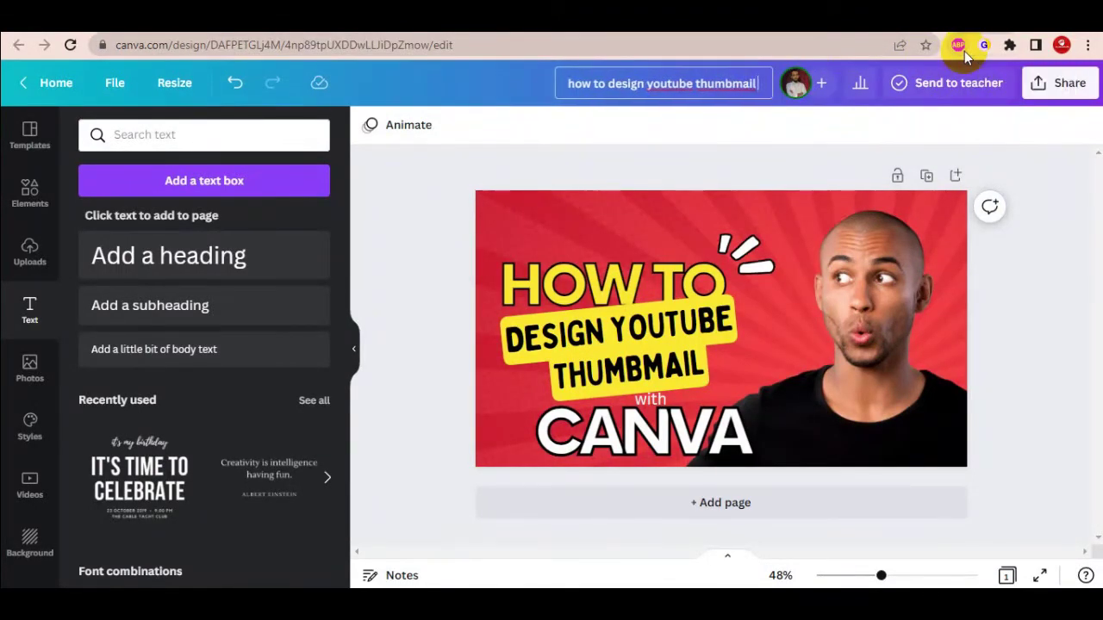
pyautogui.write('anca')
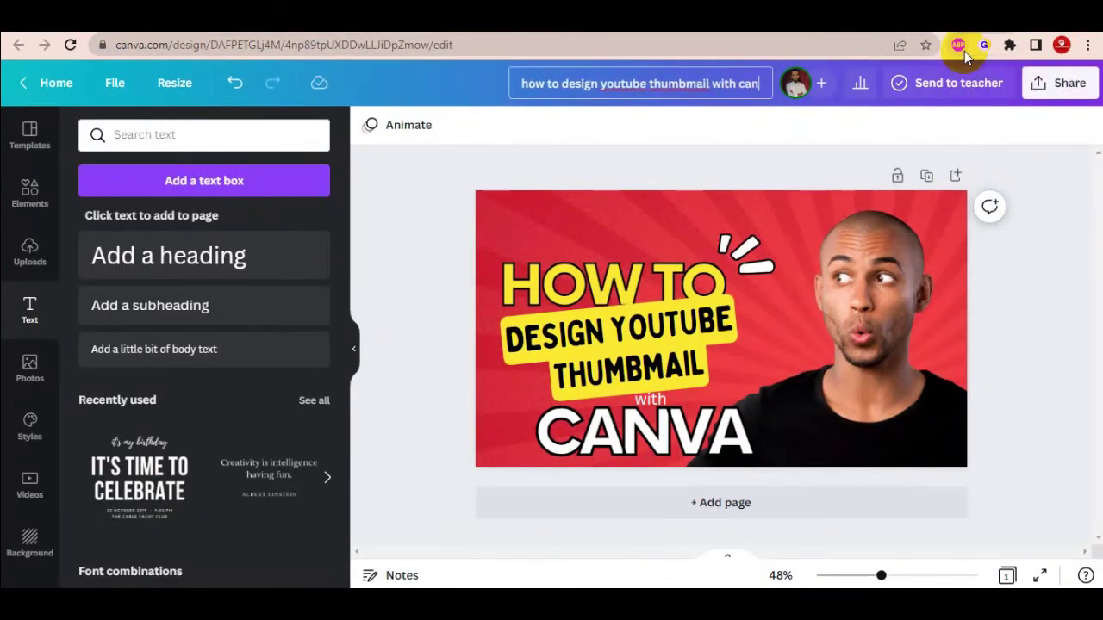
pyautogui.press('BackSpace')
pyautogui.press('BackSpace')
pyautogui.write('va')
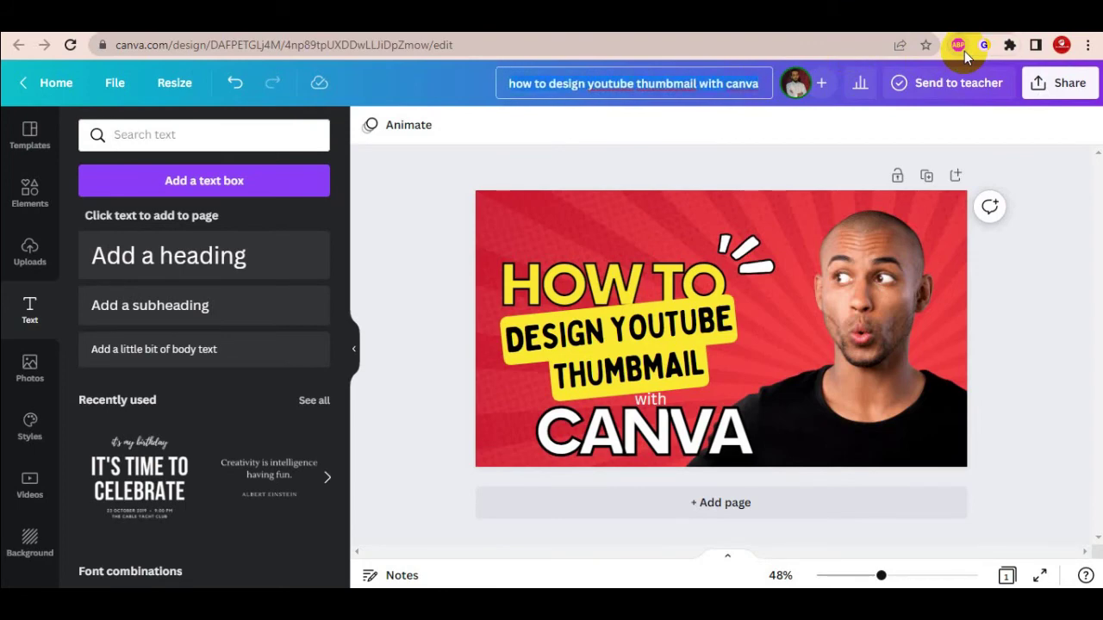
pyautogui.click(1050, 191)
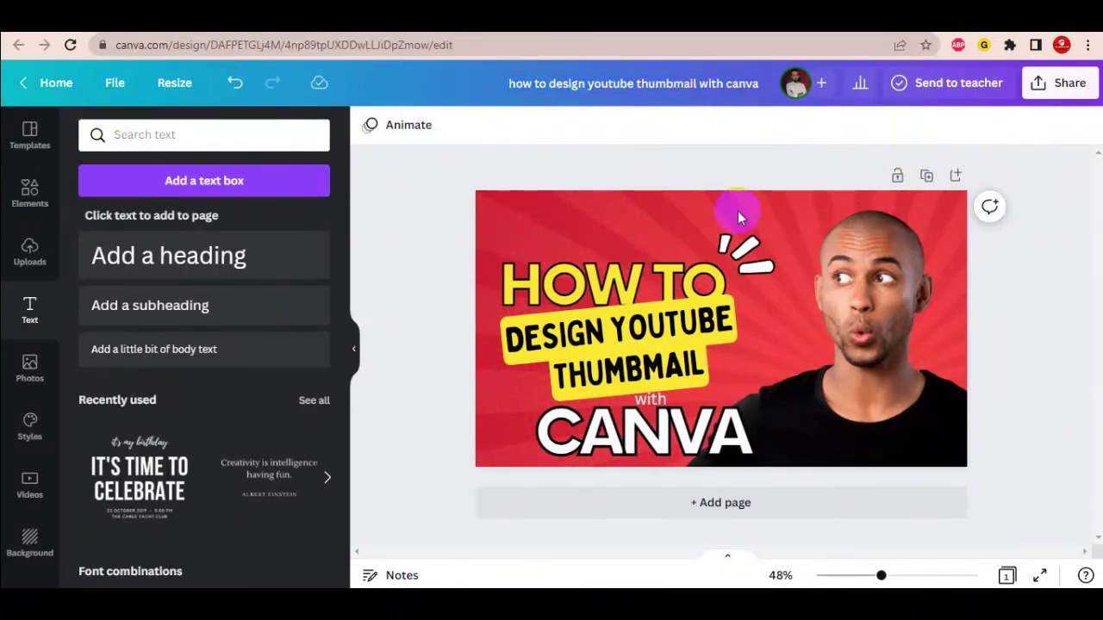
# Download the design as a JPG file and open the downloaded image.
pyautogui.click(1050, 87)
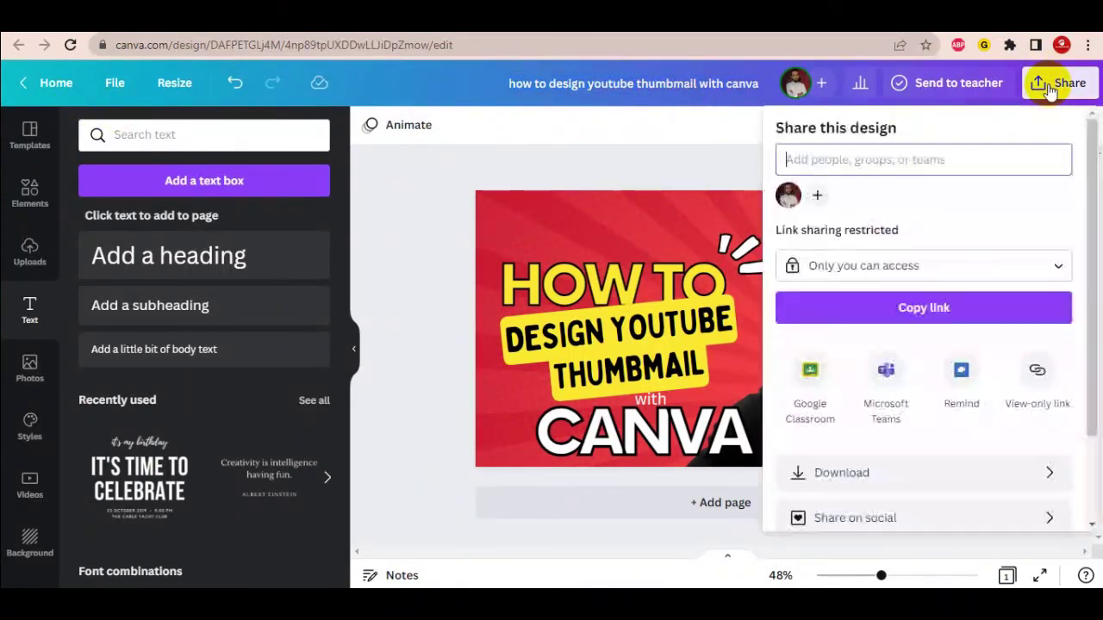
pyautogui.click(912, 477)
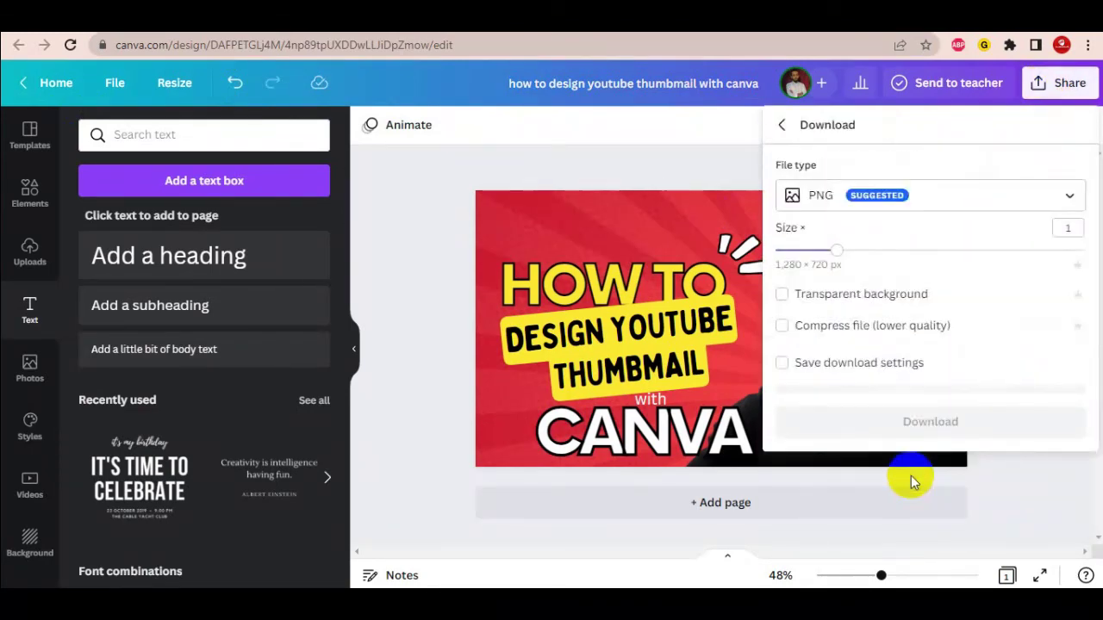
pyautogui.click(945, 201)
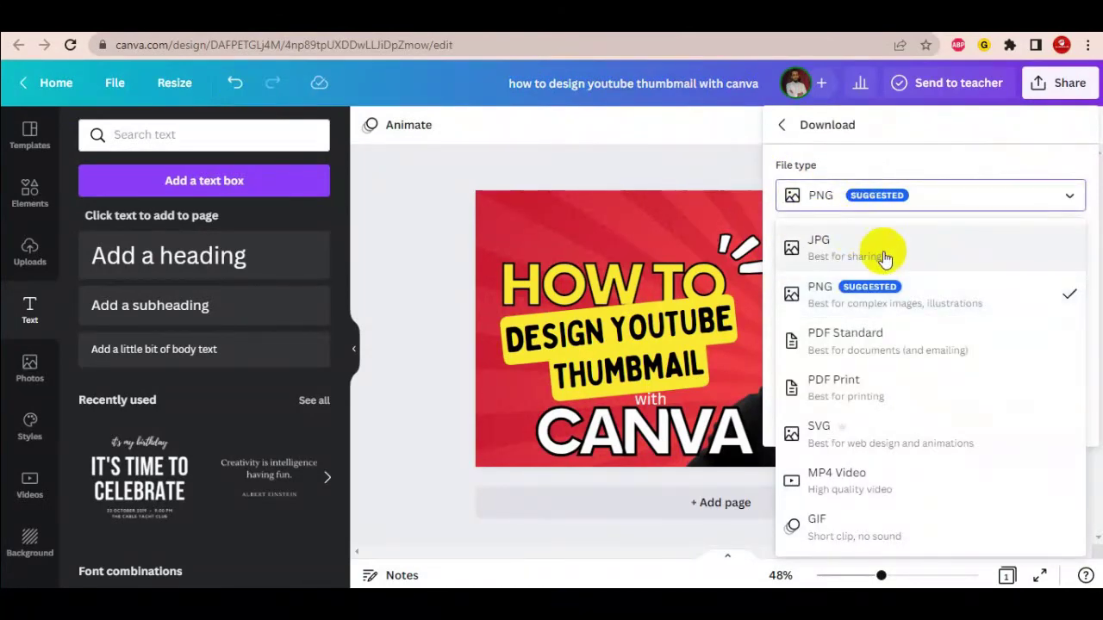
pyautogui.click(929, 248)
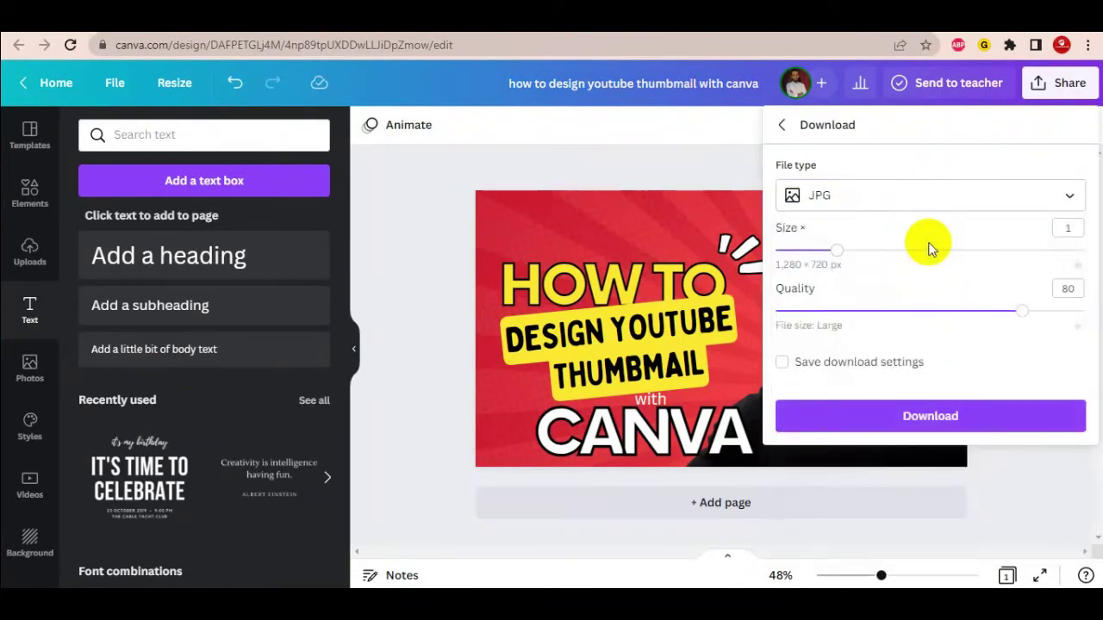
pyautogui.click(940, 416)
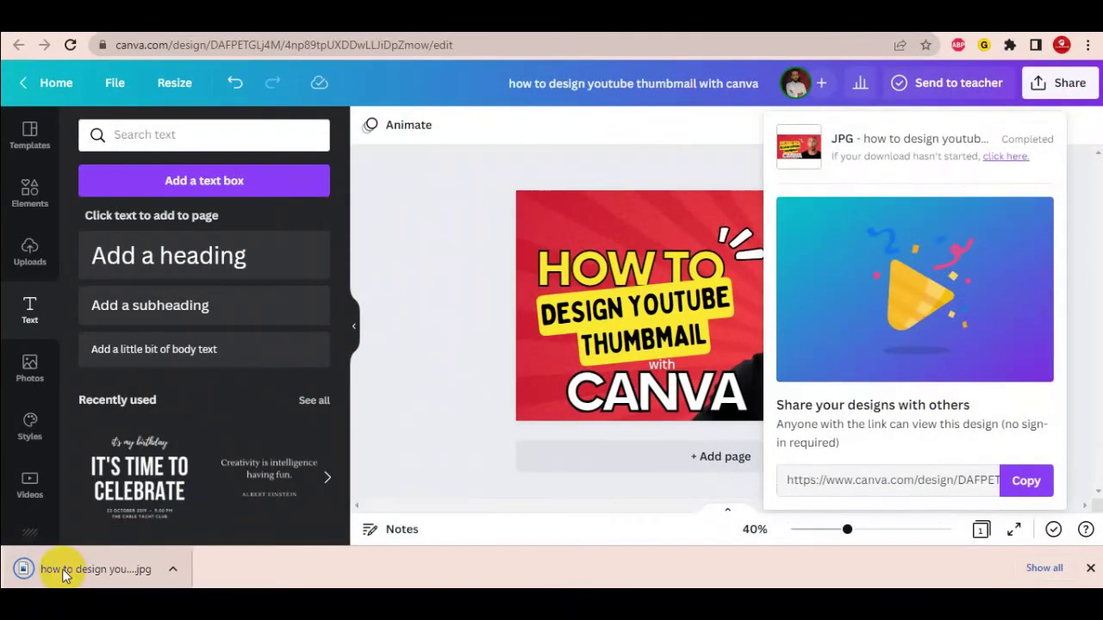
pyautogui.click(110, 571)
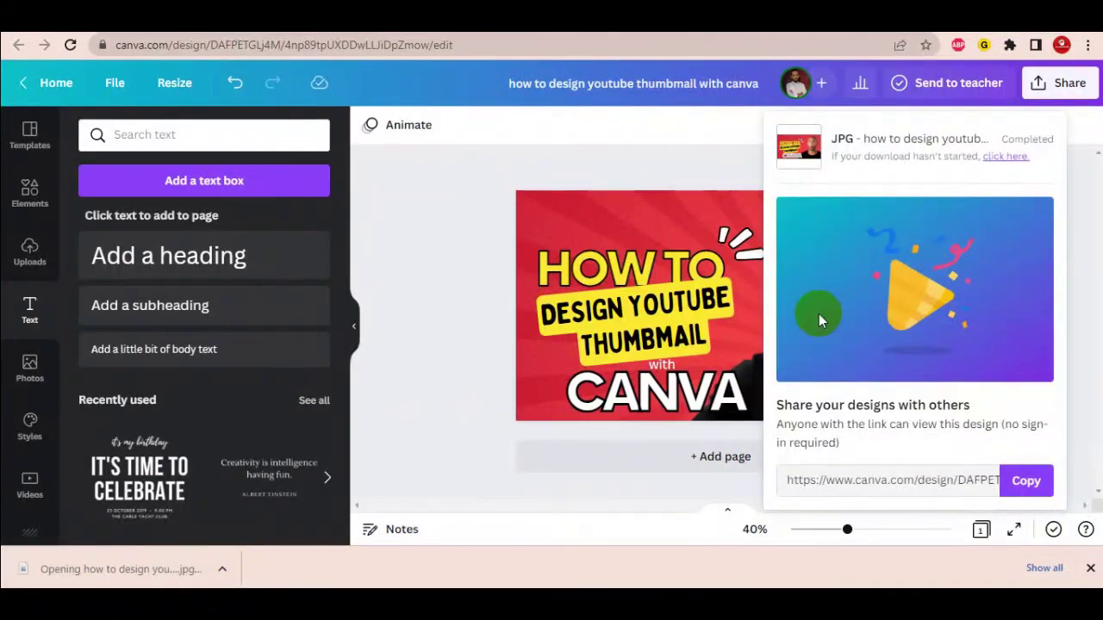